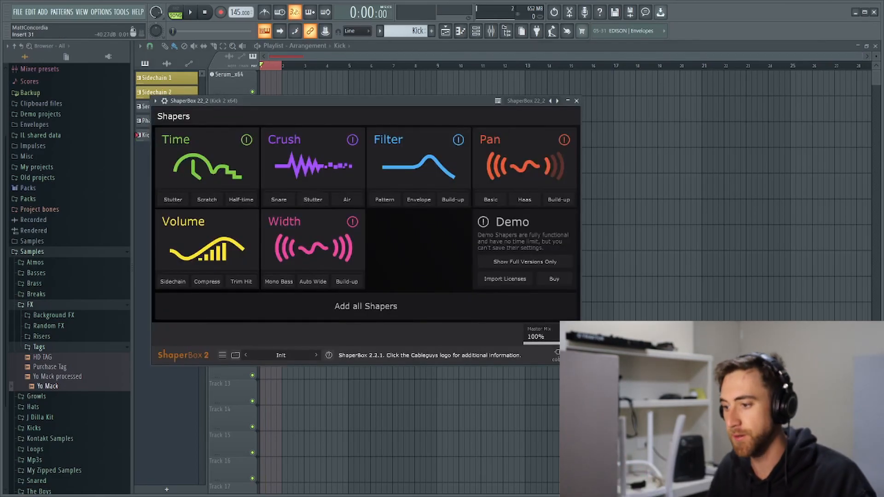
# Add the Volume shaper and apply a Trimming curve that holds full level and falls smoothly to silence.
pyautogui.click(155, 233)
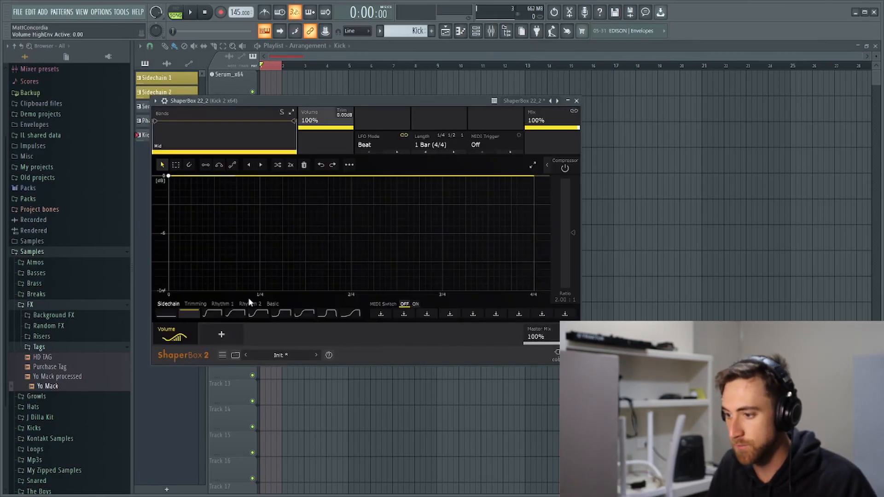
pyautogui.click(196, 304)
pyautogui.click(282, 313)
pyautogui.moveTo(512, 289); pyautogui.dragTo(534, 291)
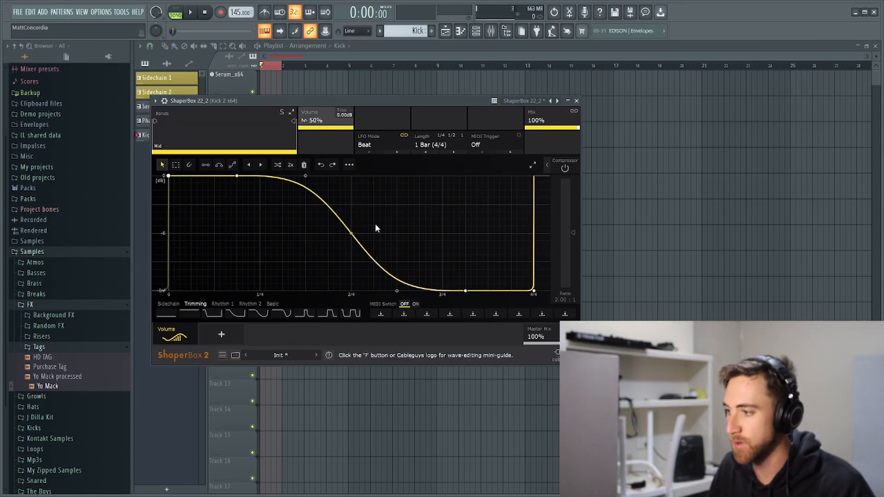
# Set the Volume shaper's MIDI trigger to On (1-Shot) and the plugin's MIDI input port to 1.
pyautogui.click(503, 147)
pyautogui.click(494, 172)
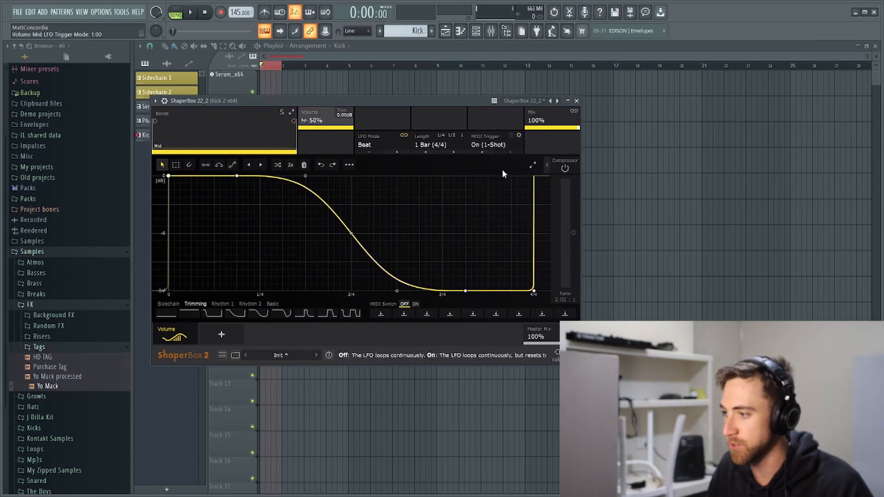
pyautogui.click(164, 100)
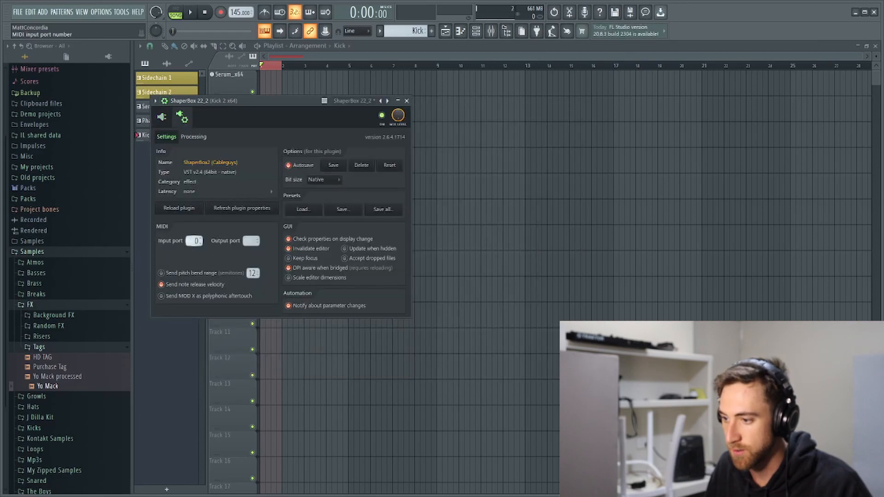
pyautogui.click(156, 101)
pyautogui.click(149, 120)
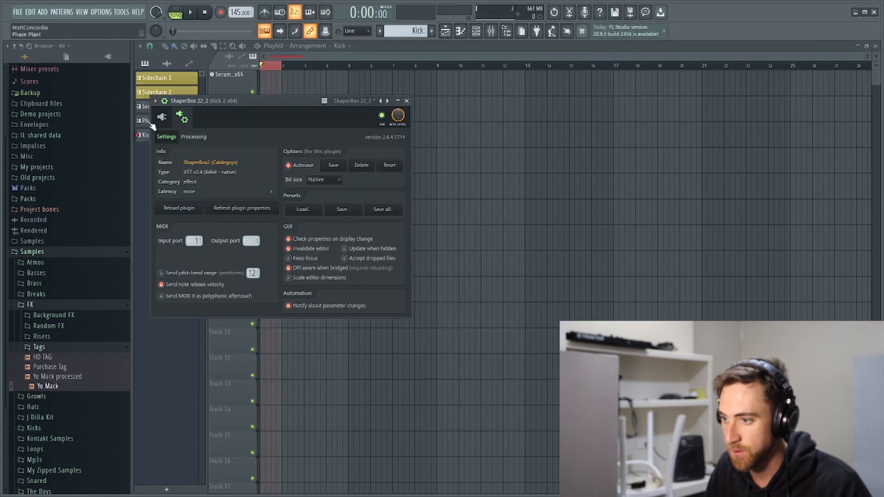
pyautogui.click(162, 117)
# Switch the shaper's LFO mode to Hertz and set its speed to about 3.33 Hz while auditioning the kick.
pyautogui.press('space')
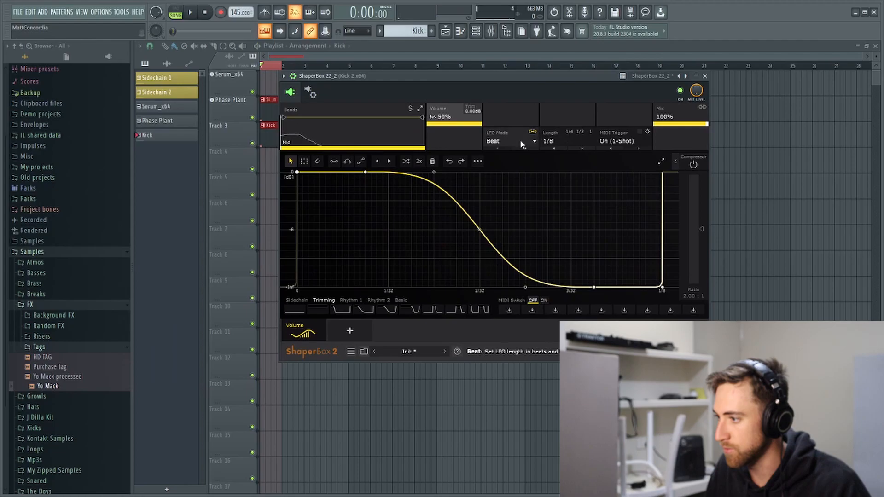
pyautogui.click(505, 169)
pyautogui.click(509, 141)
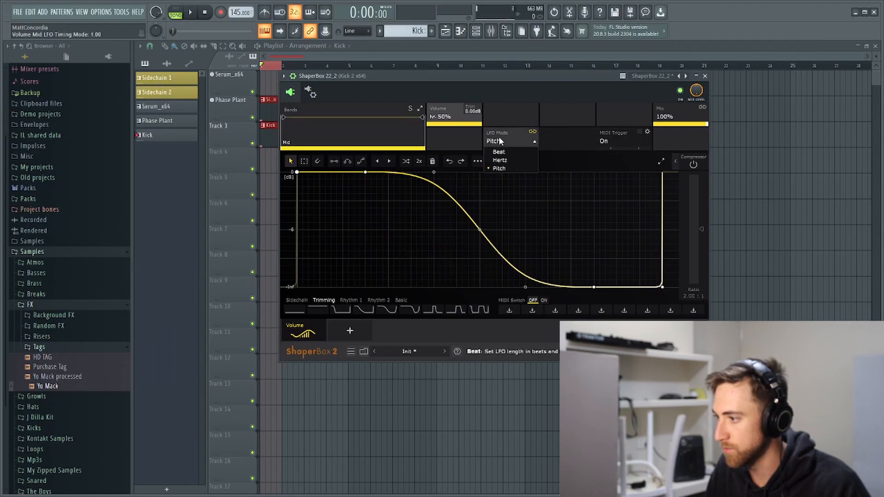
pyautogui.click(500, 159)
pyautogui.press('space')
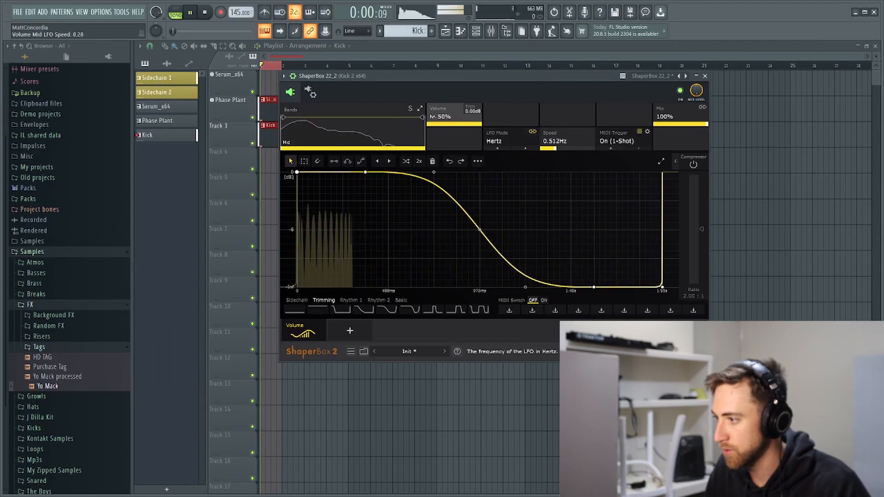
pyautogui.moveTo(555, 141); pyautogui.dragTo(555, 117)
pyautogui.press('space')
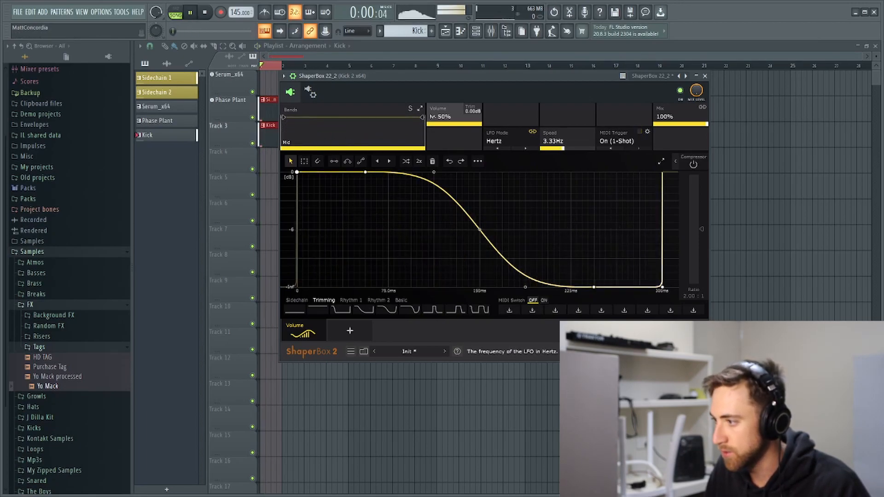
pyautogui.press('space')
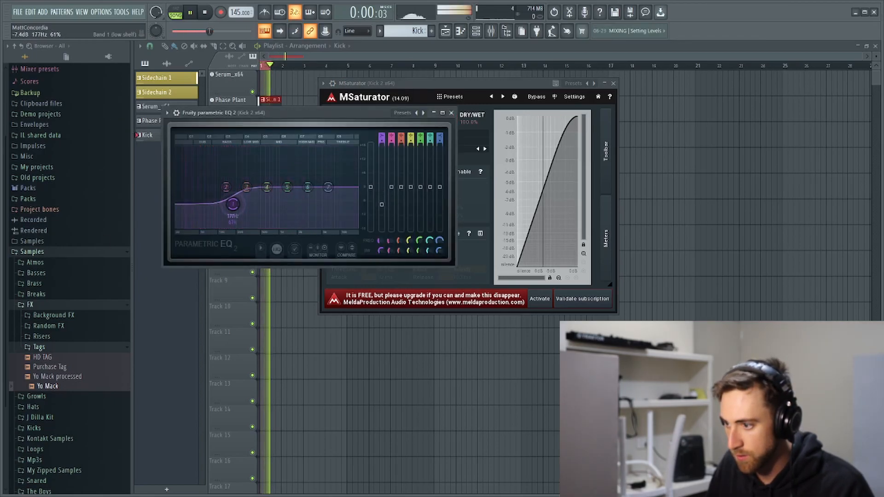
# Shape the kick in Fruity Parametric EQ 2 with a low-shelf cut at about 154 Hz and small mid-band adjustments.
pyautogui.moveTo(233, 204); pyautogui.dragTo(267, 179)
pyautogui.moveTo(232, 202); pyautogui.dragTo(234, 205)
pyautogui.moveTo(267, 180); pyautogui.dragTo(266, 186)
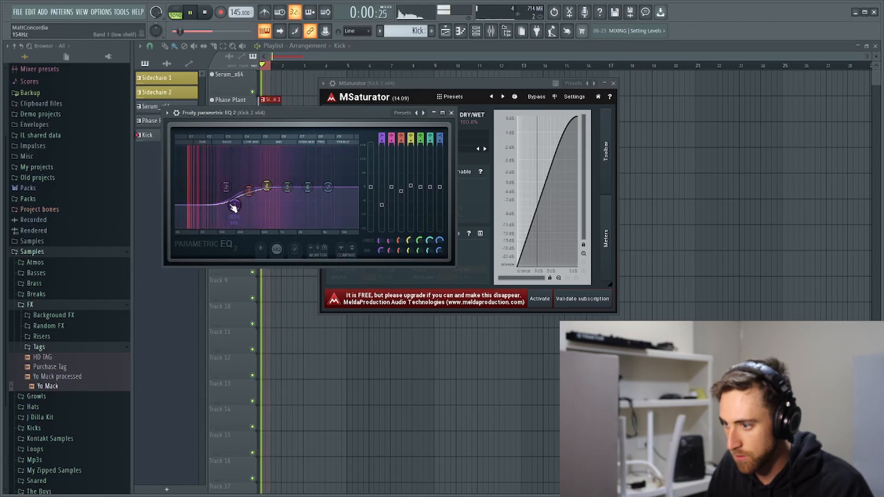
pyautogui.click(452, 114)
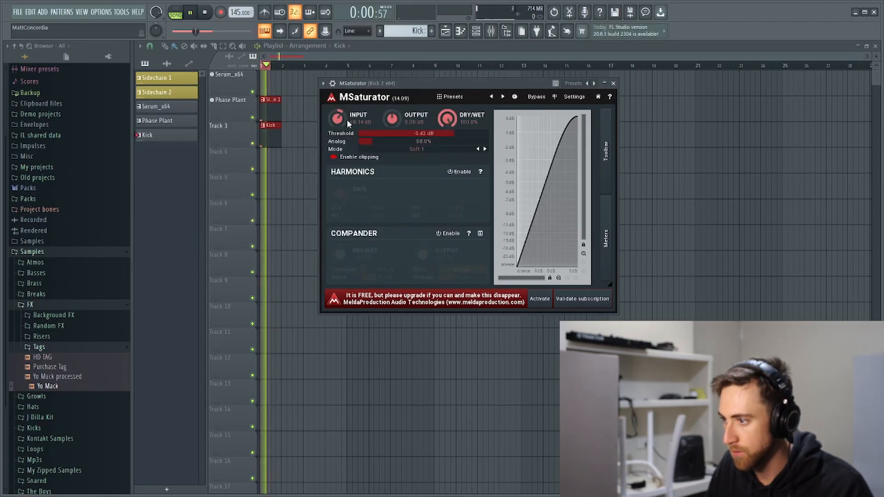
# Fine-tune the MSaturator input level on the kick.
pyautogui.moveTo(339, 120); pyautogui.dragTo(339, 118)
pyautogui.press('space')
pyautogui.click(614, 83)
# Reshape the Kick 2 pitch envelope with a node at 392 Hz and the end point at 21 Hz.
pyautogui.click(476, 31)
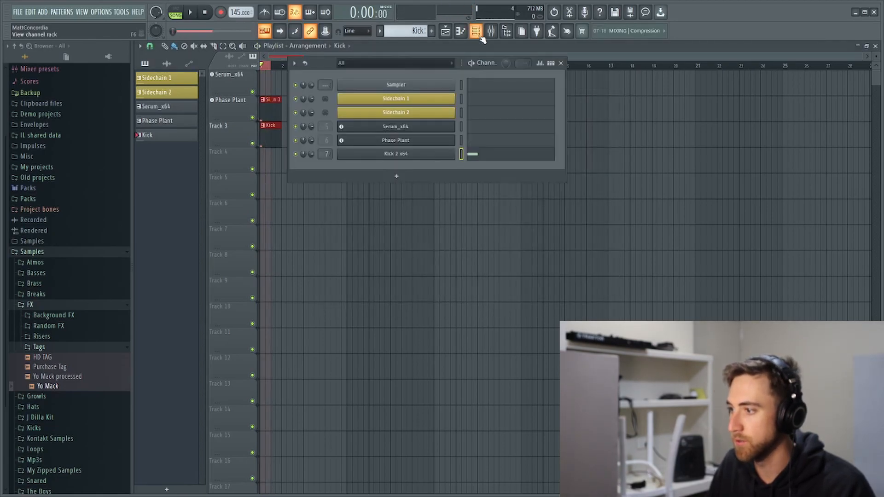
pyautogui.click(396, 153)
pyautogui.moveTo(242, 214)
pyautogui.mouseDown()
pyautogui.moveTo(240, 200)
pyautogui.moveTo(236, 217)
pyautogui.mouseUp()
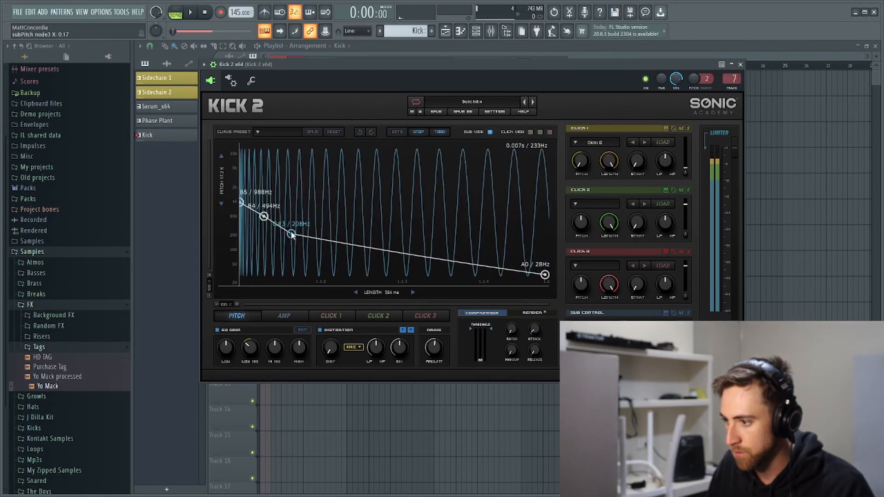
pyautogui.press('space')
pyautogui.moveTo(545, 275); pyautogui.dragTo(542, 282)
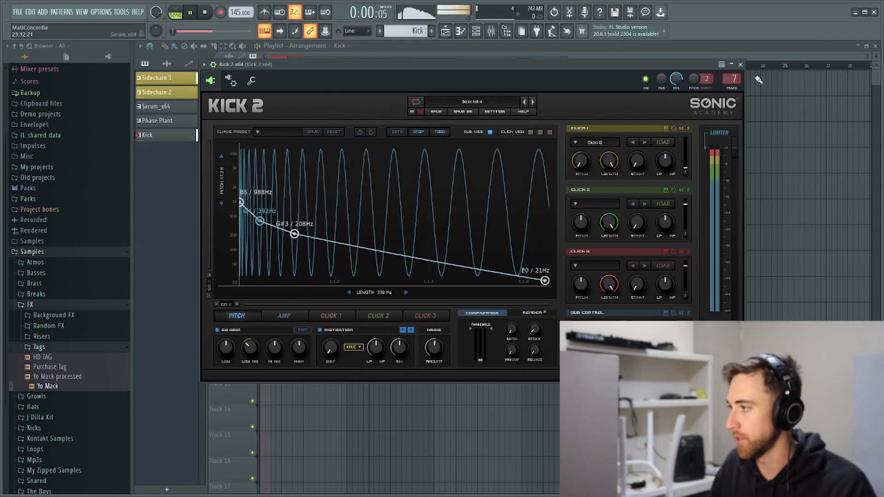
pyautogui.click(740, 64)
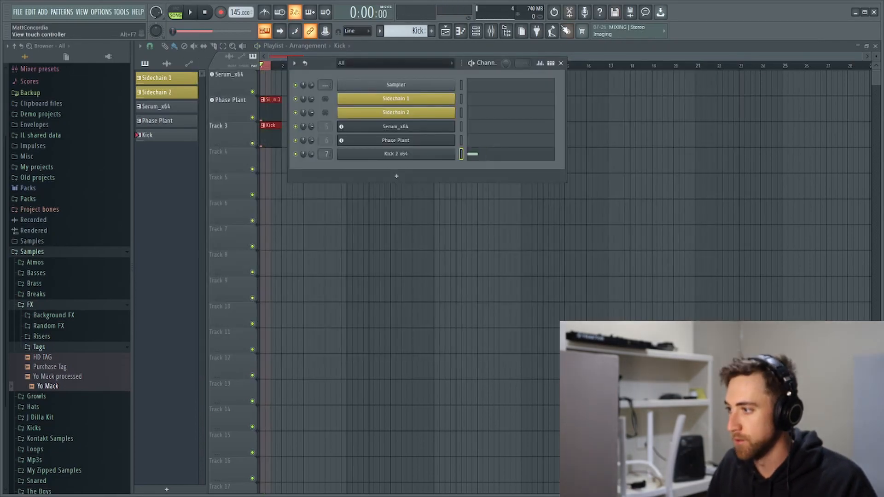
pyautogui.click(562, 62)
# Place the Pan_White_Noise_1 sample on Track 4 and White Noise Stereo_2 on Track 5 from the White Noise folder.
pyautogui.click(26, 348)
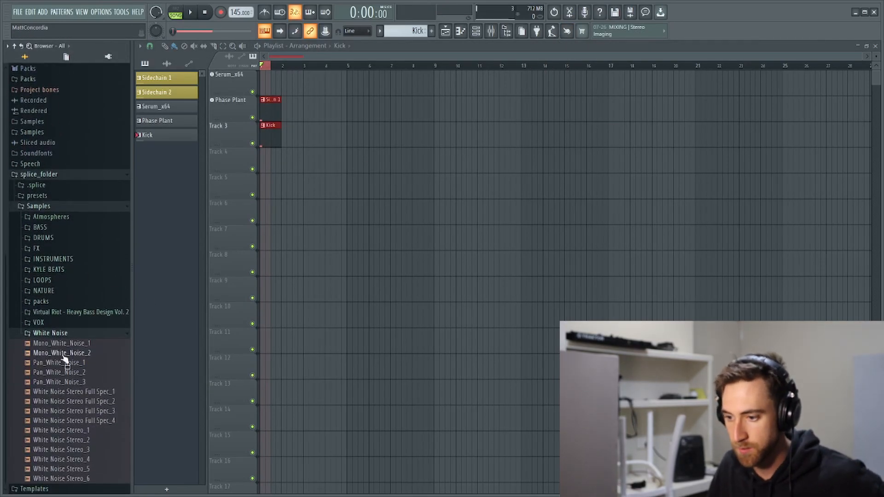
pyautogui.press('space')
pyautogui.moveTo(63, 364); pyautogui.dragTo(258, 159)
pyautogui.press('space')
pyautogui.click(89, 441)
pyautogui.moveTo(85, 440); pyautogui.dragTo(273, 188)
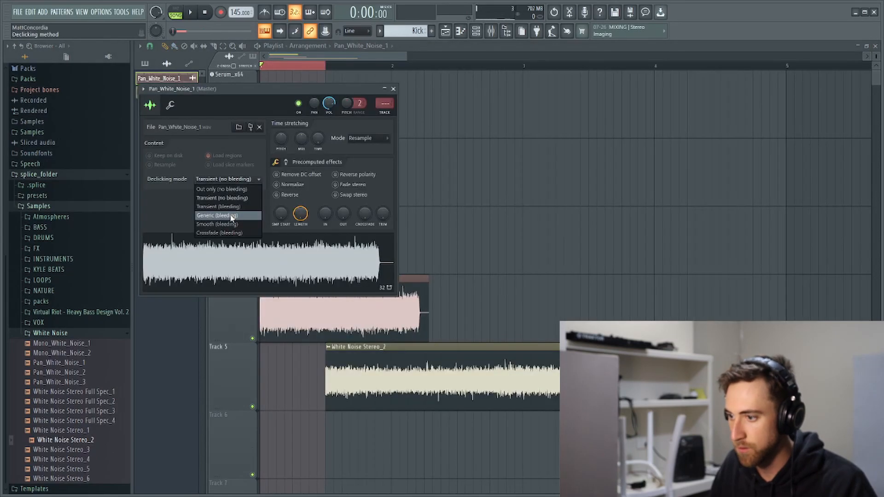
# Set the white noise samples' declicking mode to Generic (bleeding) and route Pan_White_Noise_1 to mixer track 8.
pyautogui.click(232, 216)
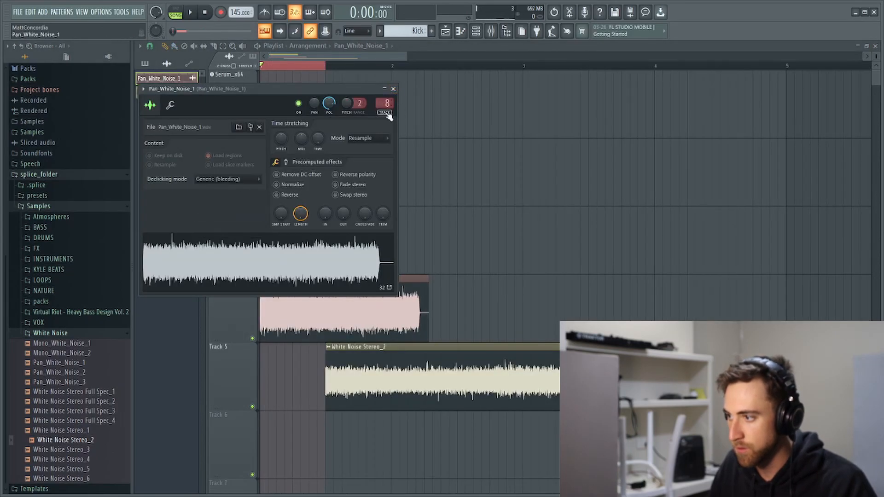
pyautogui.click(395, 90)
pyautogui.click(260, 191)
pyautogui.click(231, 227)
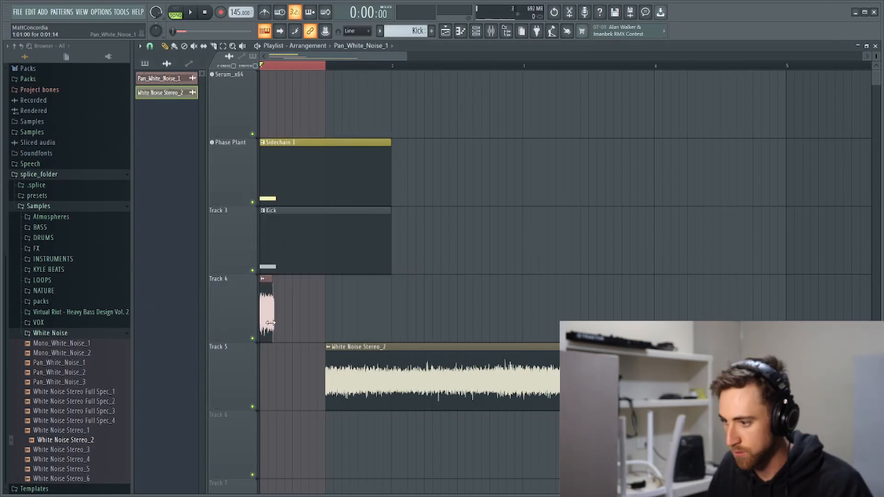
# Trim the Pan_White_Noise_1 clip to a very short burst at the start of Track 4 and audition it.
pyautogui.moveTo(275, 318); pyautogui.dragTo(266, 318)
pyautogui.press('space')
pyautogui.press('space')
pyautogui.press('space')
pyautogui.press('space')
# Move the White Noise Stereo_2 clip just behind the start of the first noise burst and trim it short by ear.
pyautogui.click(233, 46)
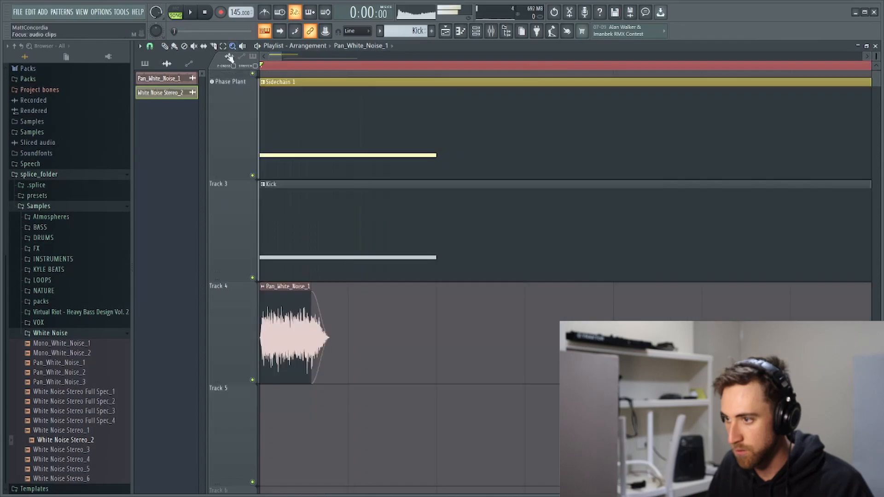
pyautogui.moveTo(394, 415); pyautogui.dragTo(342, 348)
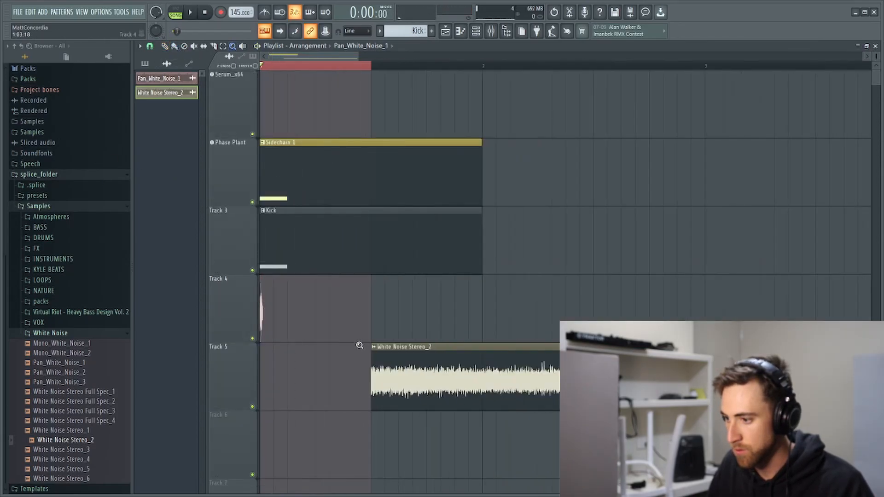
pyautogui.scroll(-1, 359, 346)
pyautogui.moveTo(378, 367)
pyautogui.mouseDown()
pyautogui.moveTo(328, 374)
pyautogui.moveTo(339, 374)
pyautogui.mouseUp()
pyautogui.press('space')
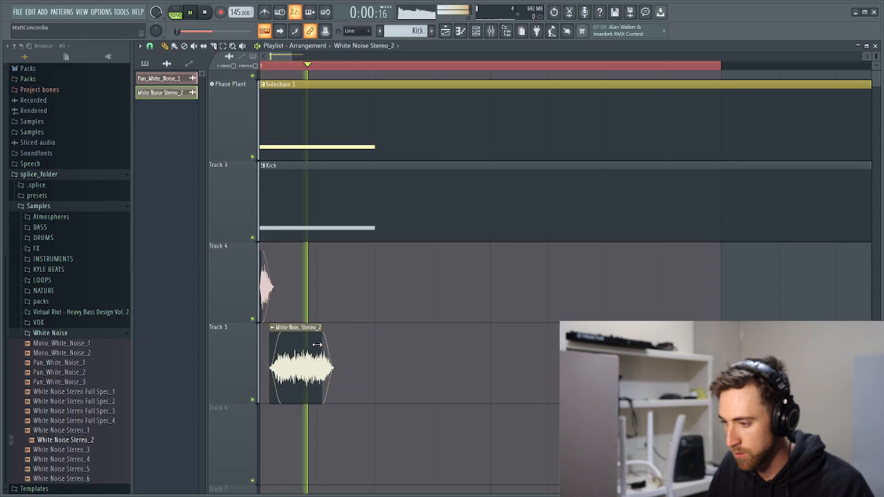
pyautogui.moveTo(317, 345); pyautogui.dragTo(287, 352)
pyautogui.press('space')
pyautogui.press('space')
pyautogui.press('space')
pyautogui.press('space')
pyautogui.press('space')
pyautogui.press('space')
pyautogui.press('space')
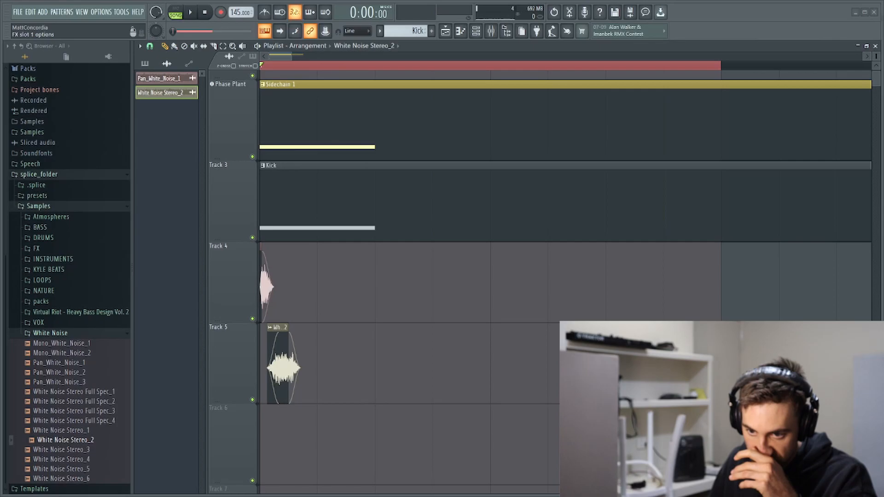
# Filter Pan_White_Noise_1 in Fruity Parametric EQ 2 down to its treble range with pass filters on bands 5 and 7.
pyautogui.moveTo(304, 132); pyautogui.dragTo(376, 139)
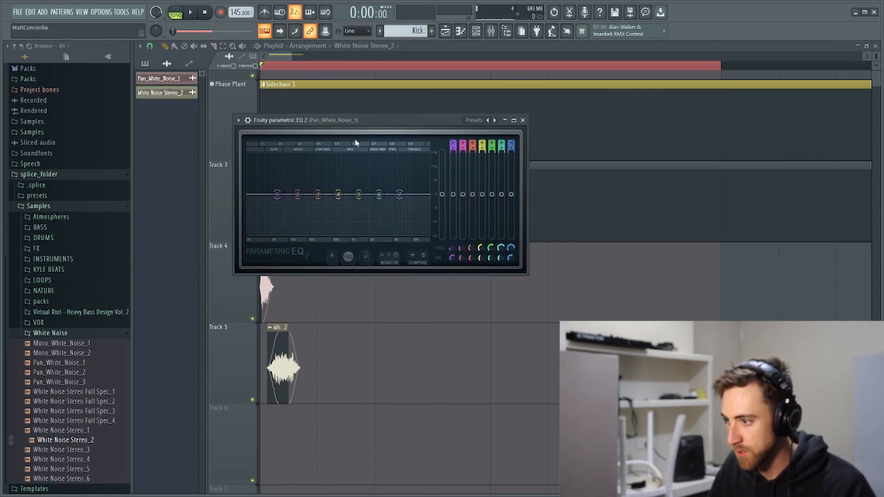
pyautogui.rightClick(358, 195)
pyautogui.moveTo(385, 220)
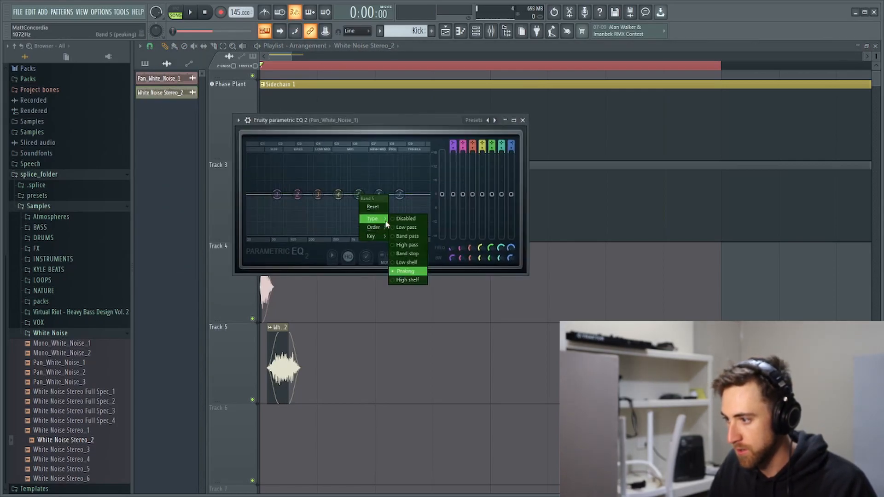
pyautogui.click(412, 229)
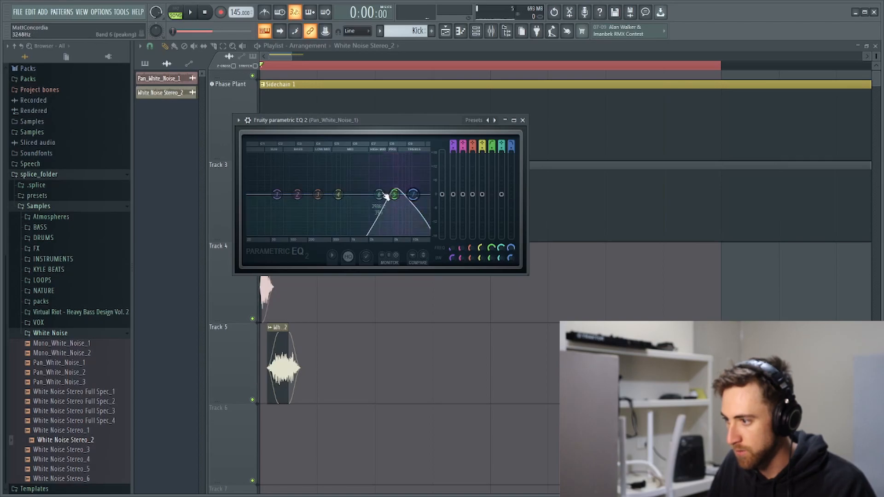
pyautogui.press('space')
pyautogui.press('space')
pyautogui.press('space')
pyautogui.press('space')
pyautogui.press('space')
pyautogui.press('space')
pyautogui.press('space')
# Shift the noise EQ's filters up to about 10 kHz while auditioning the layered kick.
pyautogui.moveTo(408, 195)
pyautogui.mouseDown()
pyautogui.moveTo(424, 195)
pyautogui.moveTo(414, 196)
pyautogui.mouseUp()
pyautogui.press('space')
pyautogui.press('space')
pyautogui.press('space')
pyautogui.press('space')
pyautogui.press('space')
pyautogui.press('space')
pyautogui.press('space')
pyautogui.press('space')
pyautogui.press('space')
pyautogui.press('space')
pyautogui.press('space')
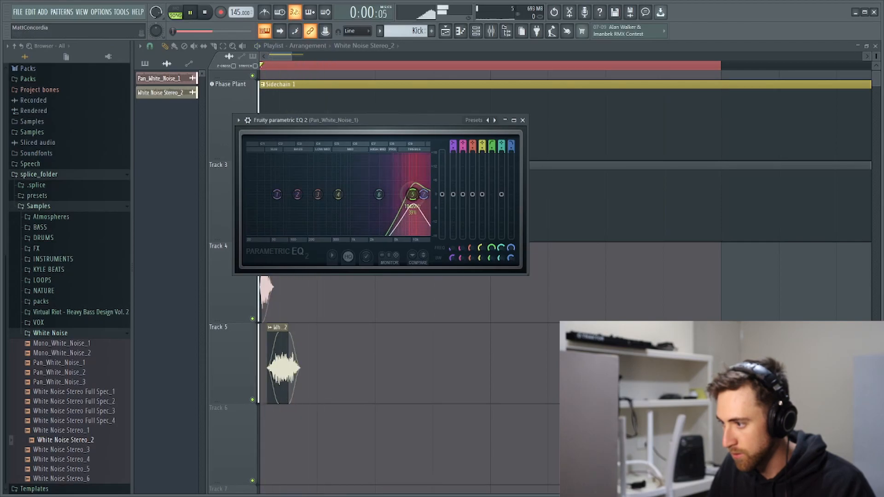
pyautogui.click(523, 121)
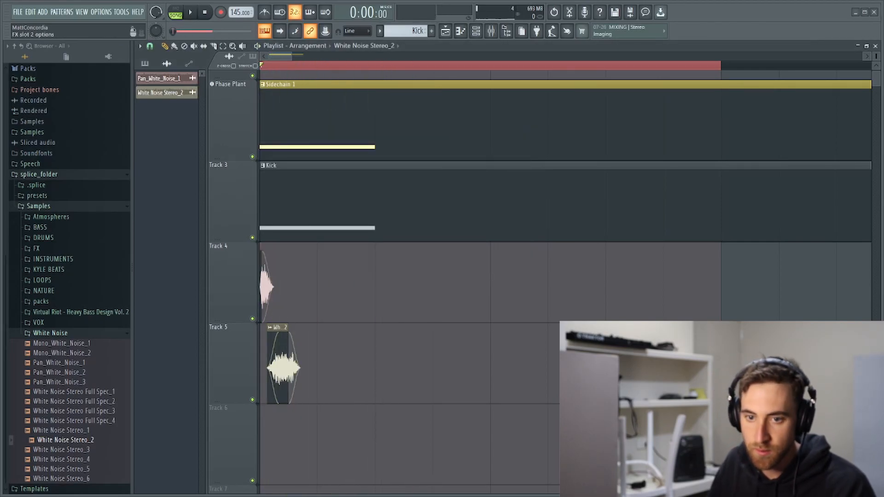
# Insert Decapitator on Pan_White_Noise_1 and raise its Drive to about 5.3 during playback.
pyautogui.press('space')
pyautogui.moveTo(491, 109); pyautogui.dragTo(452, 103)
pyautogui.press('space')
pyautogui.press('space')
pyautogui.moveTo(340, 223)
pyautogui.mouseDown()
pyautogui.moveTo(350, 203)
pyautogui.moveTo(353, 218)
pyautogui.mouseUp()
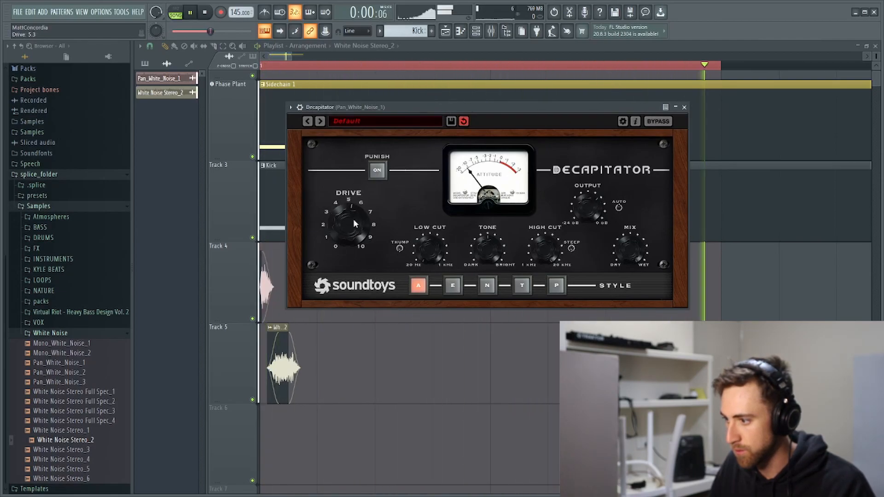
pyautogui.press('space')
# Try Decapitator's saturation style E on the noise burst.
pyautogui.click(453, 285)
pyautogui.press('space')
pyautogui.press('space')
pyautogui.press('space')
pyautogui.press('space')
# Lower Decapitator's Drive, then use saturation style A with an adjusted Output level.
pyautogui.moveTo(343, 223); pyautogui.dragTo(338, 242)
pyautogui.press('space')
pyautogui.press('space')
pyautogui.press('space')
pyautogui.click(418, 286)
pyautogui.moveTo(585, 205); pyautogui.dragTo(582, 197)
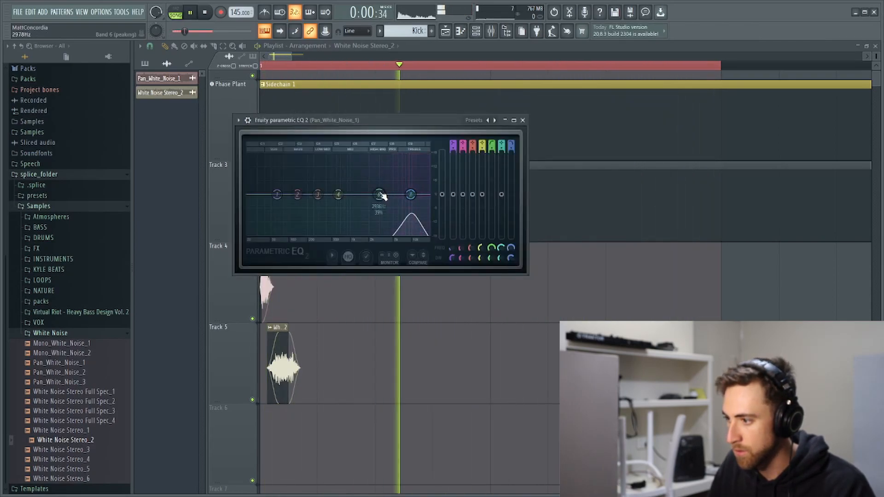
# Move band 6 of Pan_White_Noise_1's EQ up into the treble range with a slight cut.
pyautogui.moveTo(382, 196); pyautogui.dragTo(408, 203)
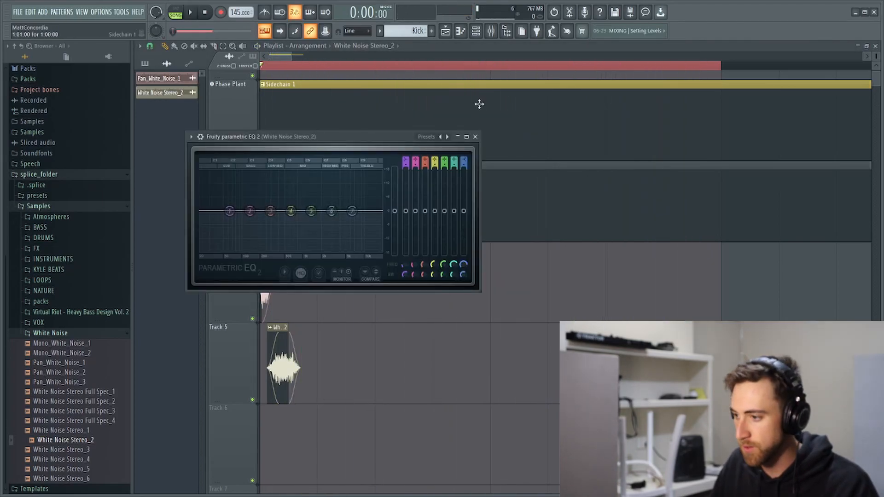
# Set band 1 of White Noise Stereo_2's Fruity Parametric EQ 2 to a High pass filter.
pyautogui.moveTo(339, 135); pyautogui.dragTo(454, 109)
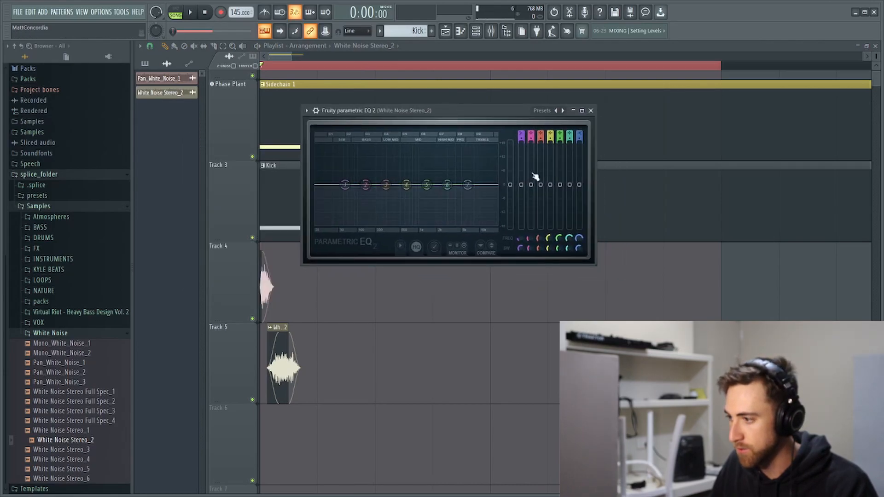
pyautogui.rightClick(346, 186)
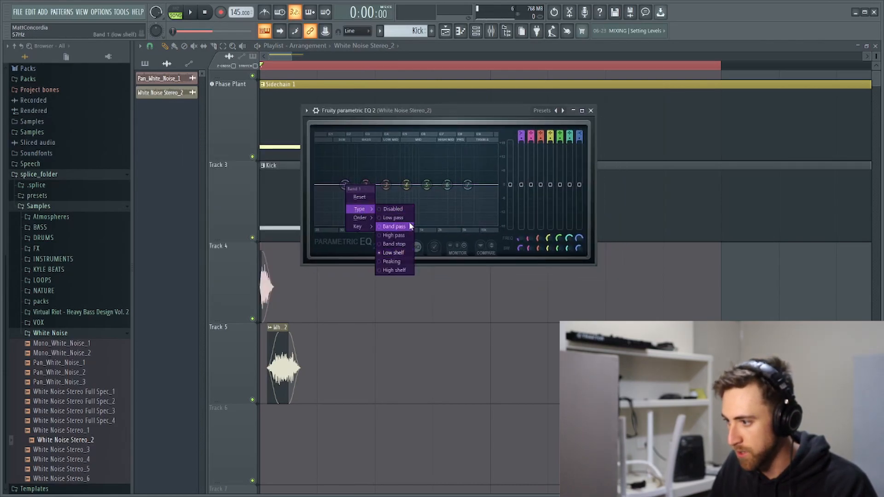
pyautogui.click(394, 236)
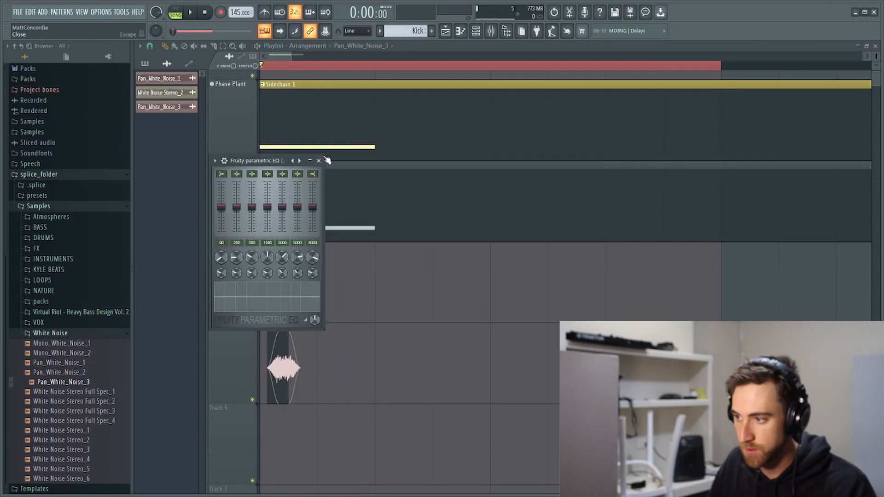
# Replace Pan_White_Noise_3's Fruity Parametric EQ with Fruity Parametric EQ 2, band-limiting the noise to the bass and low mids with bands 1 and 7.
pyautogui.click(327, 161)
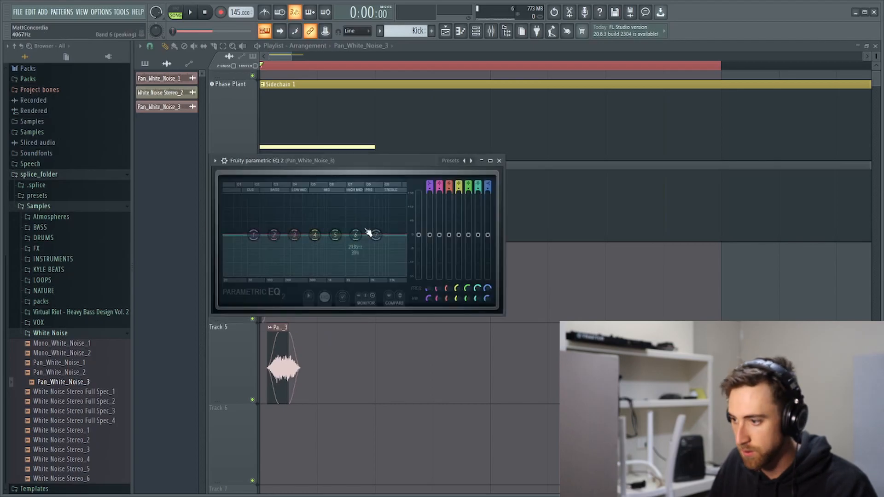
pyautogui.press('space')
pyautogui.moveTo(313, 233); pyautogui.dragTo(295, 238)
pyautogui.press('space')
pyautogui.press('space')
pyautogui.press('space')
pyautogui.press('space')
pyautogui.press('space')
pyautogui.press('space')
pyautogui.press('space')
pyautogui.press('space')
pyautogui.press('space')
pyautogui.press('space')
pyautogui.press('space')
pyautogui.press('space')
pyautogui.press('space')
pyautogui.press('space')
pyautogui.press('space')
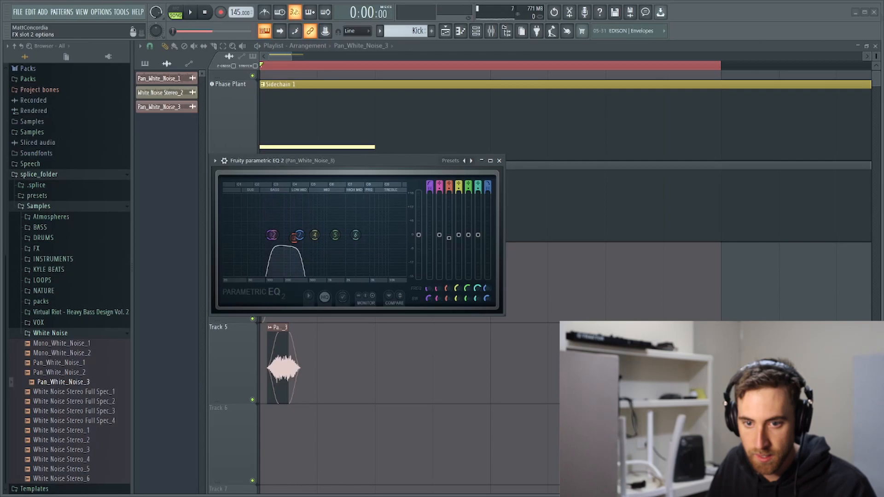
# Lower the band 7 cutoff on Pan_White_Noise_3's EQ slightly and readjust band 3 during playback.
pyautogui.press('space')
pyautogui.moveTo(298, 242); pyautogui.dragTo(304, 247)
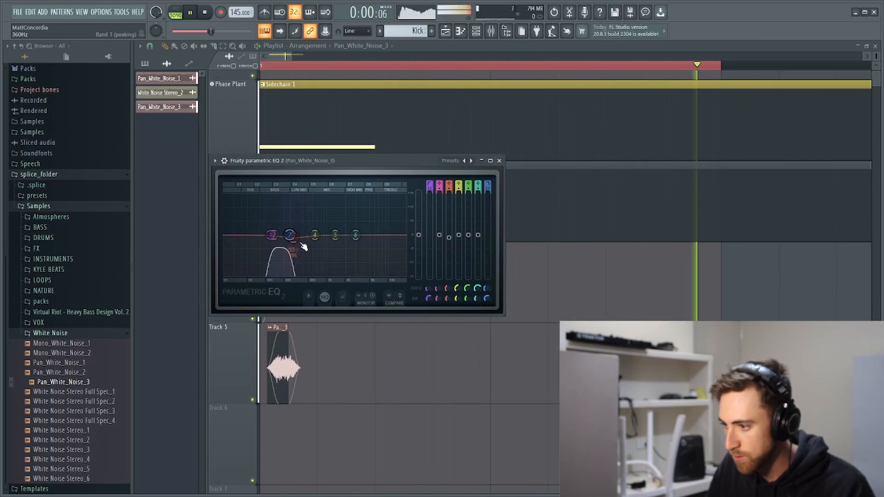
pyautogui.moveTo(293, 237); pyautogui.dragTo(286, 217)
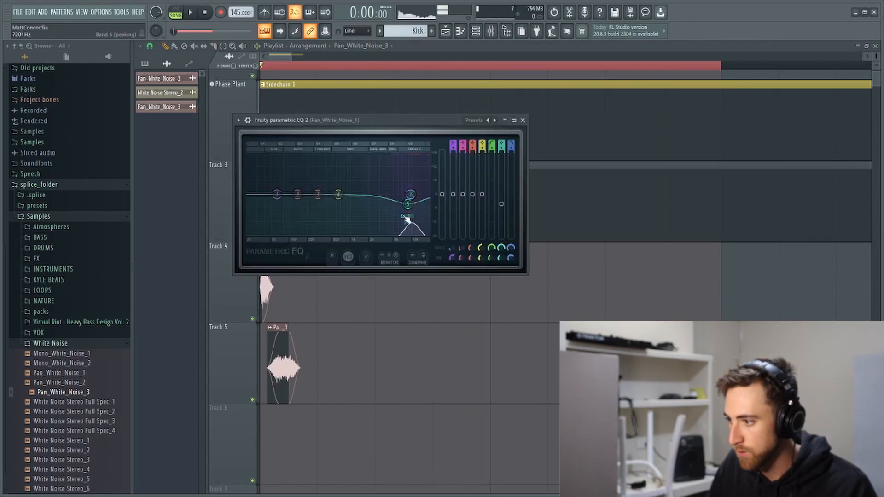
# Deepen the treble cut of band 6 on Pan_White_Noise_1's EQ and audition the layered kick repeatedly.
pyautogui.moveTo(407, 220)
pyautogui.mouseDown()
pyautogui.moveTo(408, 205)
pyautogui.moveTo(413, 227)
pyautogui.mouseUp()
pyautogui.press('space')
pyautogui.press('space')
pyautogui.press('space')
pyautogui.press('space')
pyautogui.press('space')
pyautogui.press('space')
pyautogui.press('space')
pyautogui.press('space')
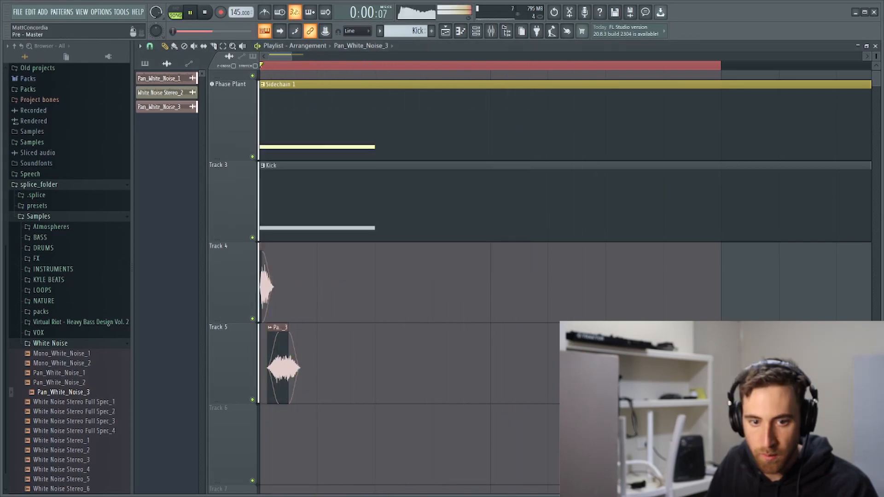
# Saturate Insert 9 with MSaturator, using an Input of +9.22 dB and a Threshold of -3.78 dB.
pyautogui.press('space')
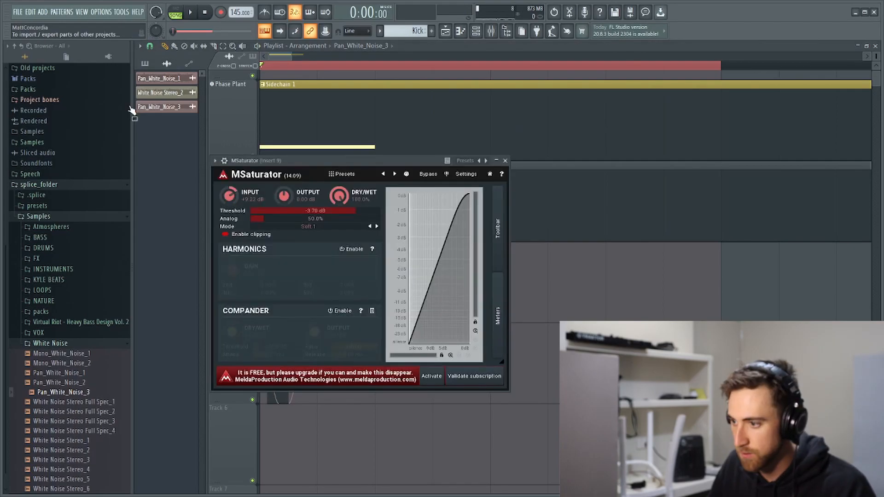
pyautogui.press('space')
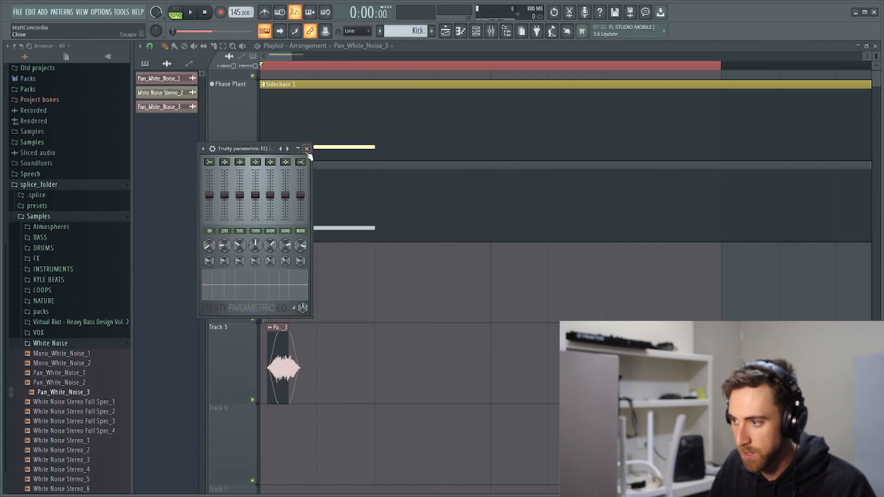
# Replace Insert 9's Fruity Parametric EQ with Fruity Parametric EQ 2 and reduce the lows with a band 1 low shelf.
pyautogui.click(307, 149)
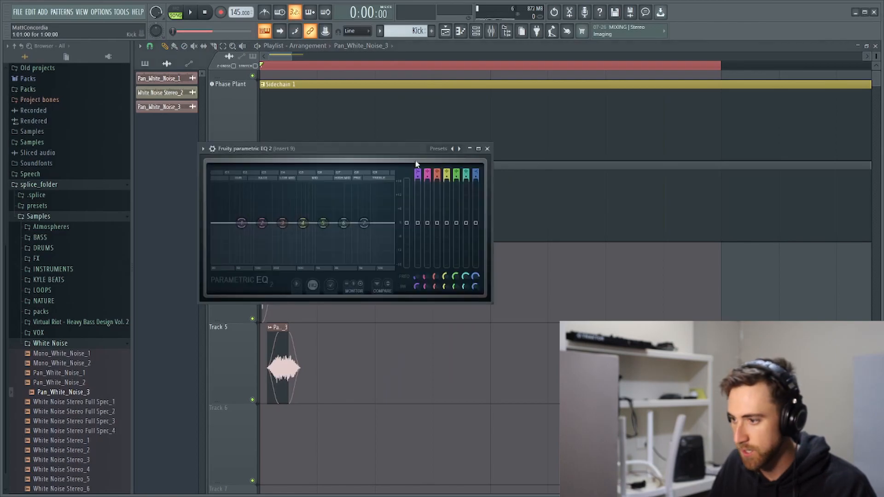
pyautogui.press('space')
pyautogui.press('space')
pyautogui.press('space')
pyautogui.moveTo(243, 223); pyautogui.dragTo(264, 229)
pyautogui.moveTo(276, 236); pyautogui.dragTo(265, 233)
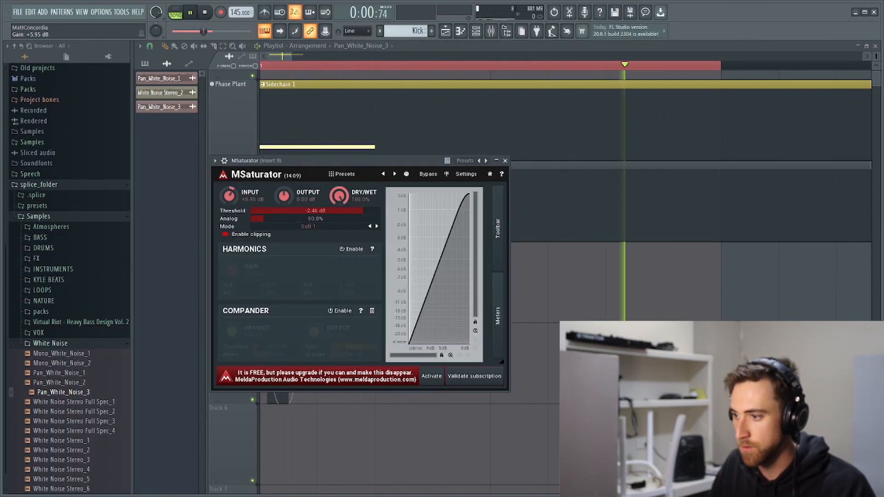
# Lower MSaturator's Input to about +6 dB and refine the band 1 low-shelf cut on Insert 9's EQ.
pyautogui.moveTo(229, 196); pyautogui.dragTo(229, 191)
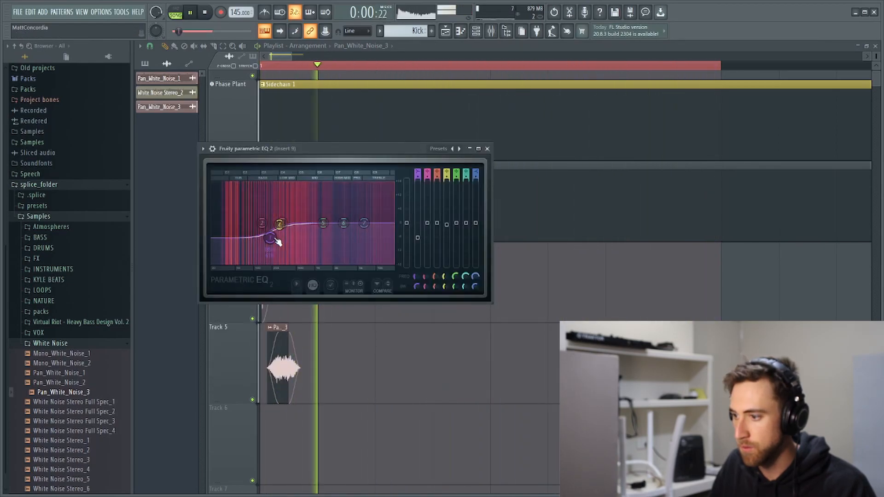
pyautogui.moveTo(274, 237); pyautogui.dragTo(276, 243)
# Set band 6 of Pan_White_Noise_1's EQ to -18 dB at 9961 Hz and close the EQ.
pyautogui.press('space')
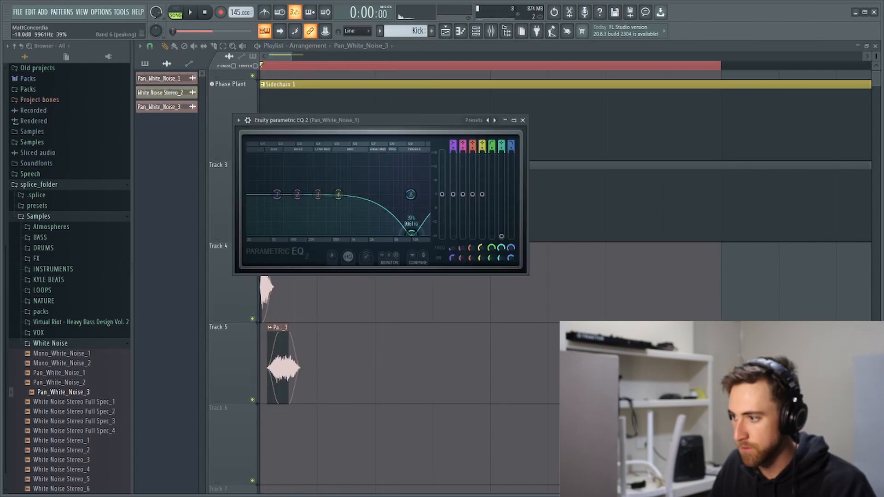
pyautogui.press('space')
pyautogui.click(523, 119)
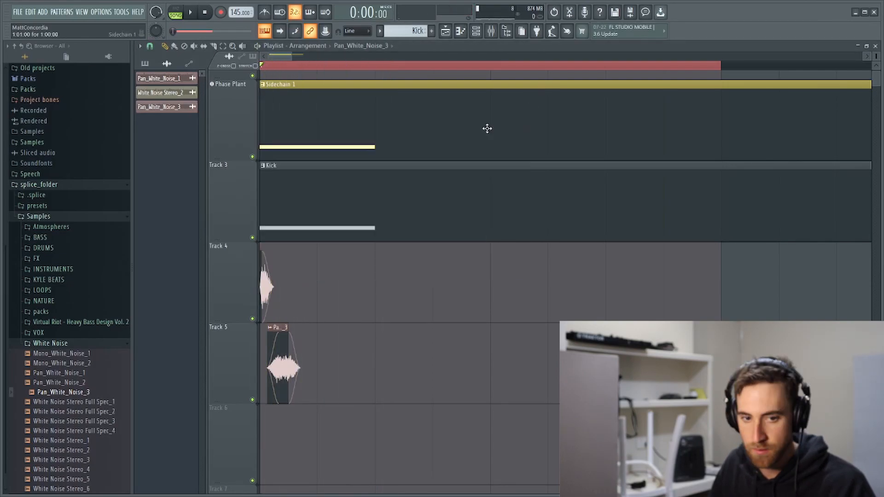
# Adjust the Drive of Decapitator on Insert 9, then set MSaturator's Threshold to 0.00 dB and audition the kick.
pyautogui.press('space')
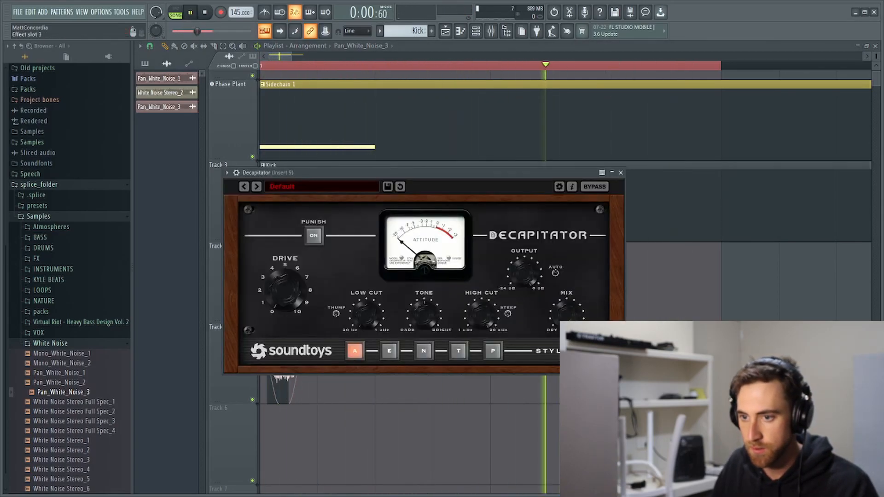
pyautogui.moveTo(288, 282); pyautogui.dragTo(287, 301)
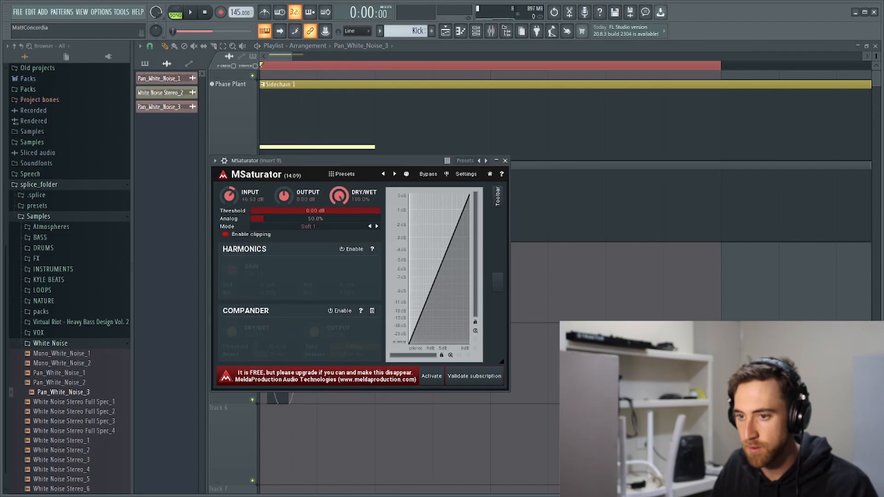
pyautogui.click(505, 161)
pyautogui.press('space')
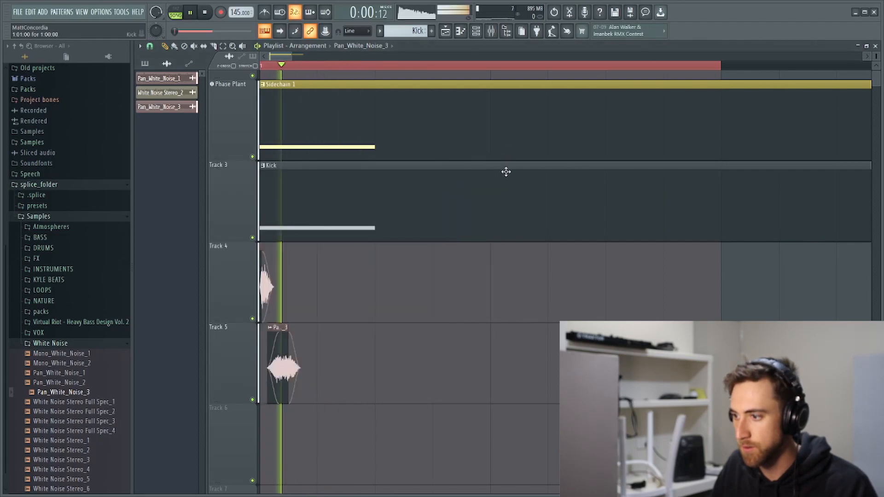
pyautogui.press('space')
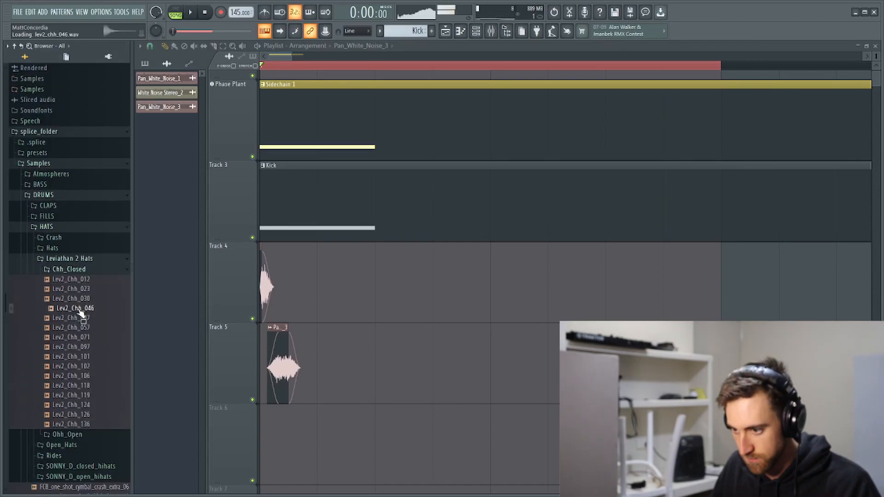
# Audition the Leviathan 2 closed hats and place Lev2_Chh_047 at the start of Track 6, shortened to just past its tail.
pyautogui.click(79, 319)
pyautogui.press('space')
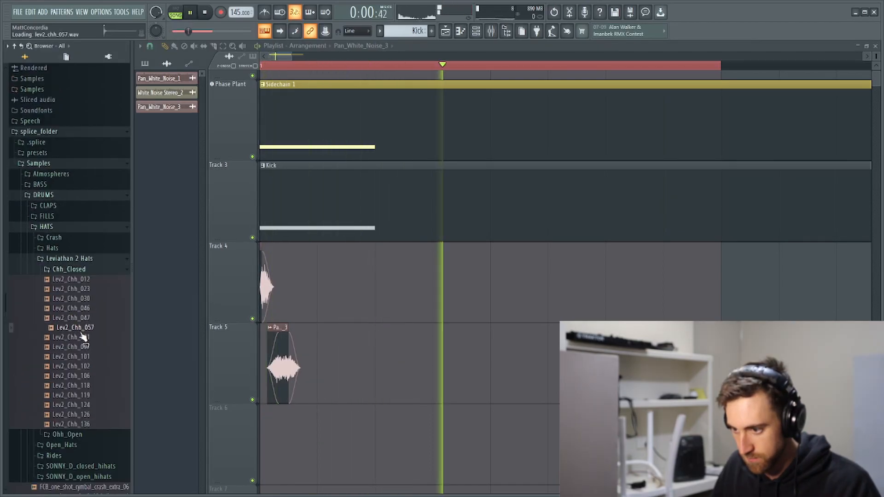
pyautogui.click(79, 338)
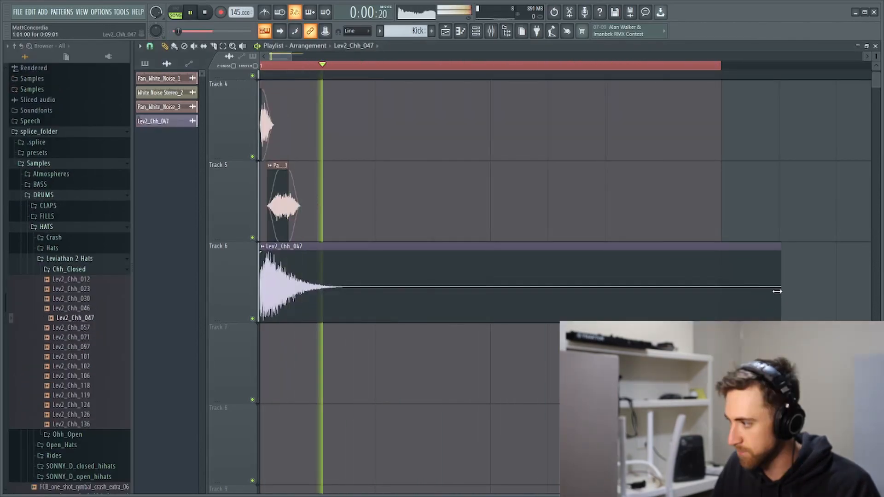
pyautogui.moveTo(778, 292); pyautogui.dragTo(376, 307)
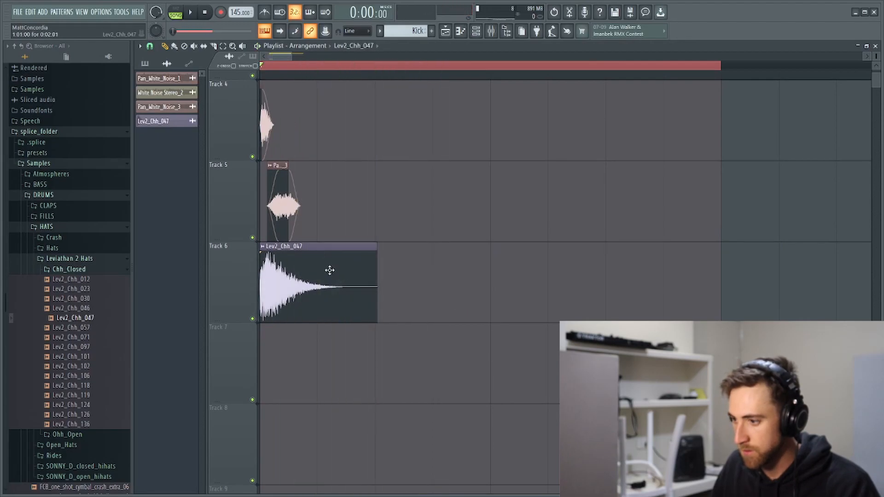
# Change Lev2_Chh_047's declicking mode so the clip's end fades out, and play back the layers.
pyautogui.doubleClick(316, 280)
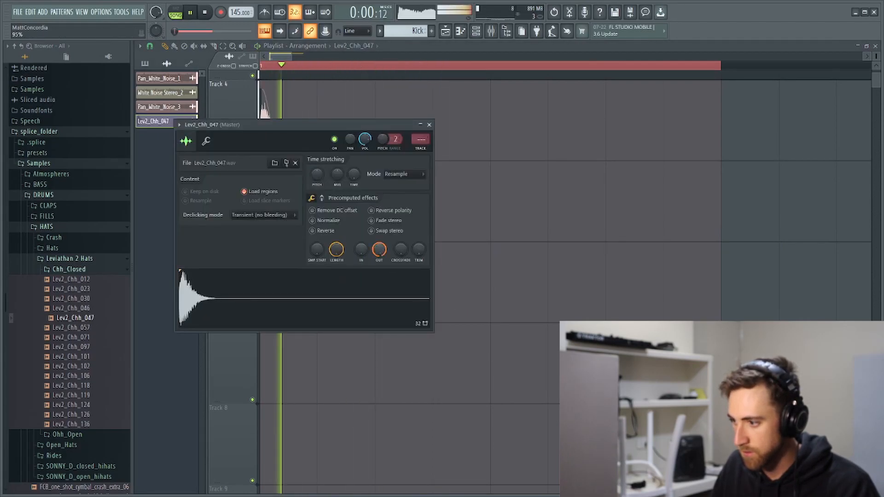
pyautogui.press('space')
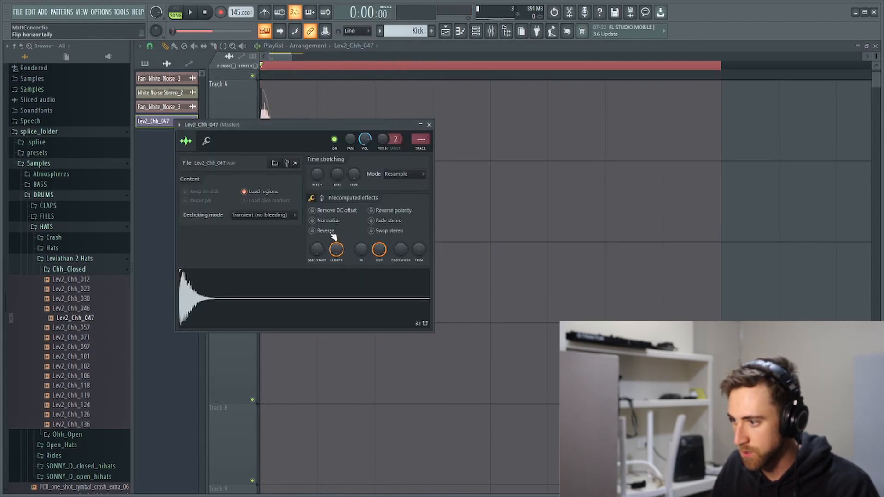
pyautogui.click(284, 217)
pyautogui.click(267, 253)
pyautogui.press('space')
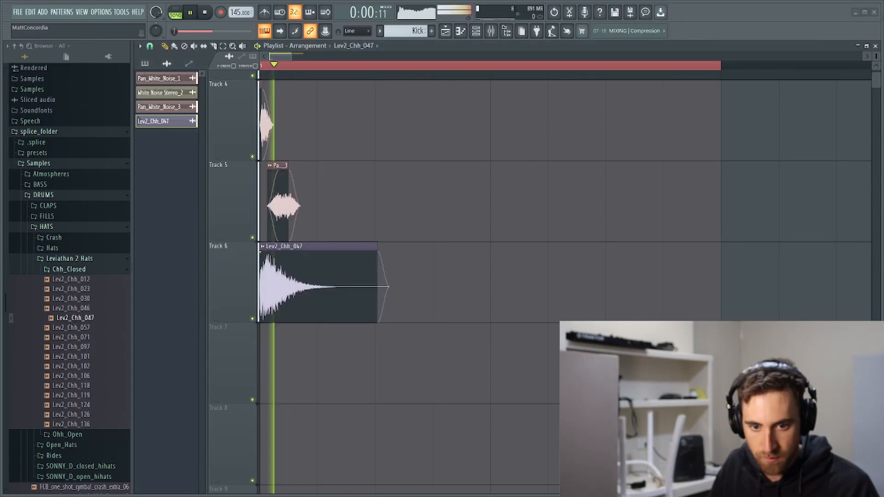
pyautogui.press('space')
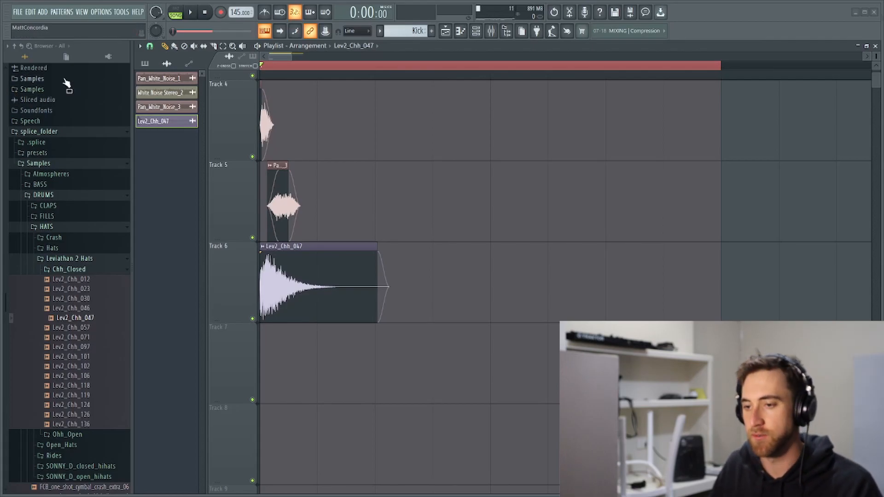
# Try Punish and a changed Tone on Insert 9's Decapitator, then leave Punish off with Drive at 2.9.
pyautogui.press('space')
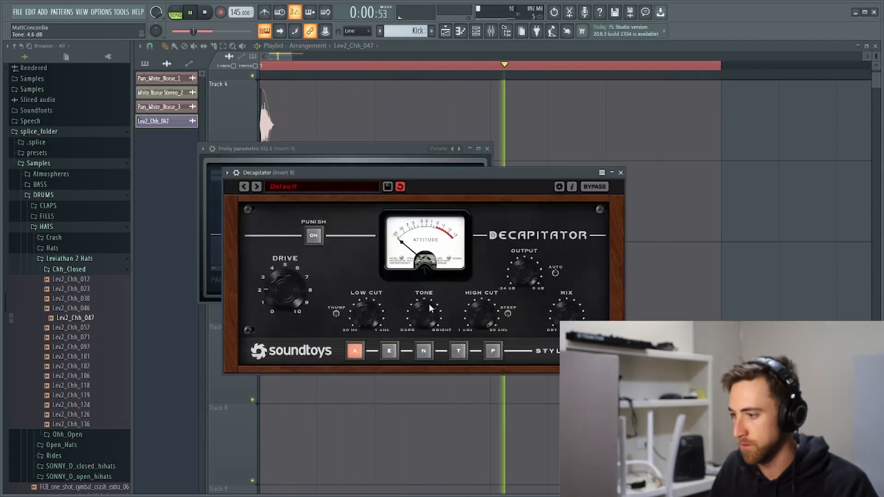
pyautogui.moveTo(429, 304); pyautogui.dragTo(441, 336)
pyautogui.click(314, 235)
pyautogui.moveTo(289, 283); pyautogui.dragTo(298, 333)
pyautogui.click(314, 238)
pyautogui.moveTo(289, 295)
pyautogui.mouseDown()
pyautogui.moveTo(297, 271)
pyautogui.moveTo(295, 297)
pyautogui.mouseUp()
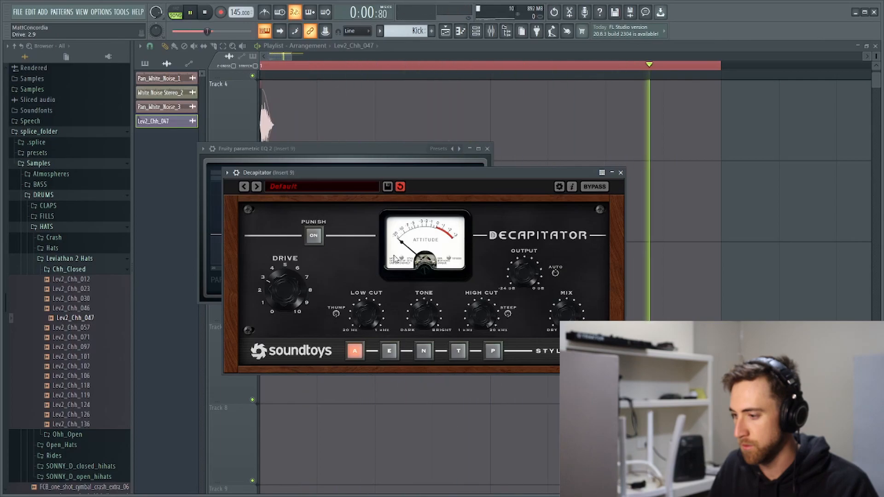
pyautogui.click(621, 172)
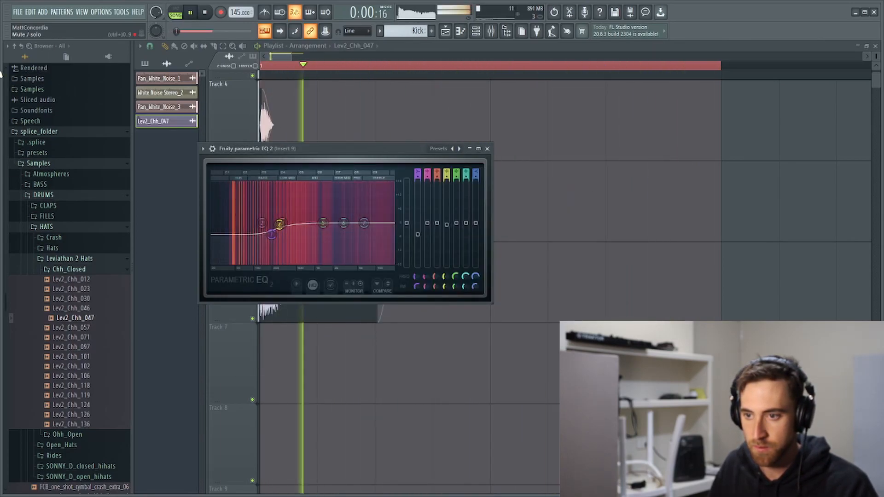
# Readjust the band 1 low-shelf cut on Insert 9's EQ and try band 3 in the low mids around 475 Hz.
pyautogui.press('space')
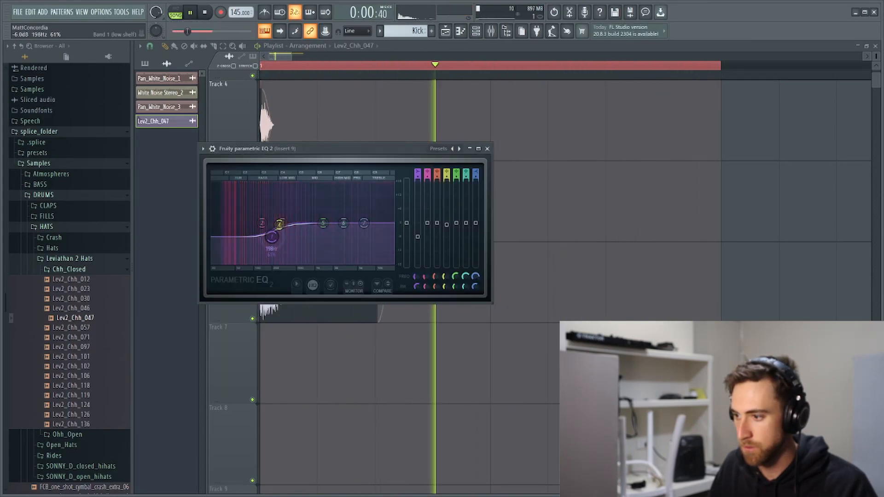
pyautogui.moveTo(272, 237); pyautogui.dragTo(287, 245)
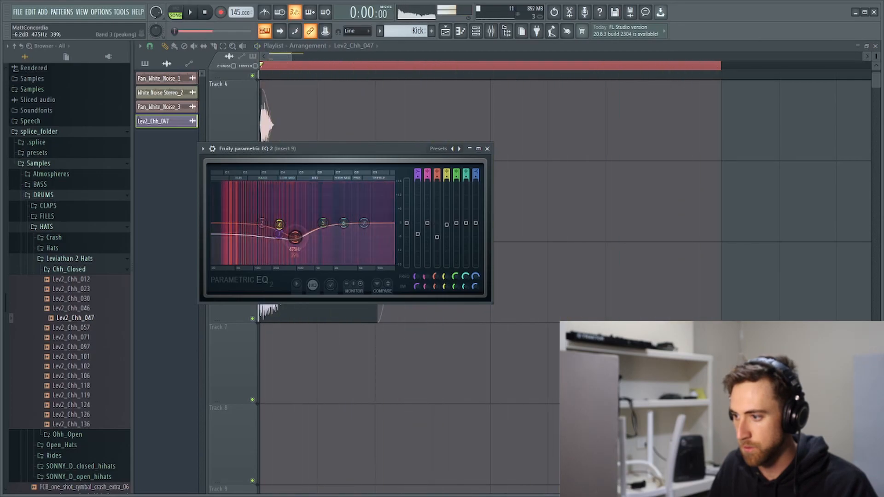
pyautogui.moveTo(296, 236); pyautogui.dragTo(287, 217)
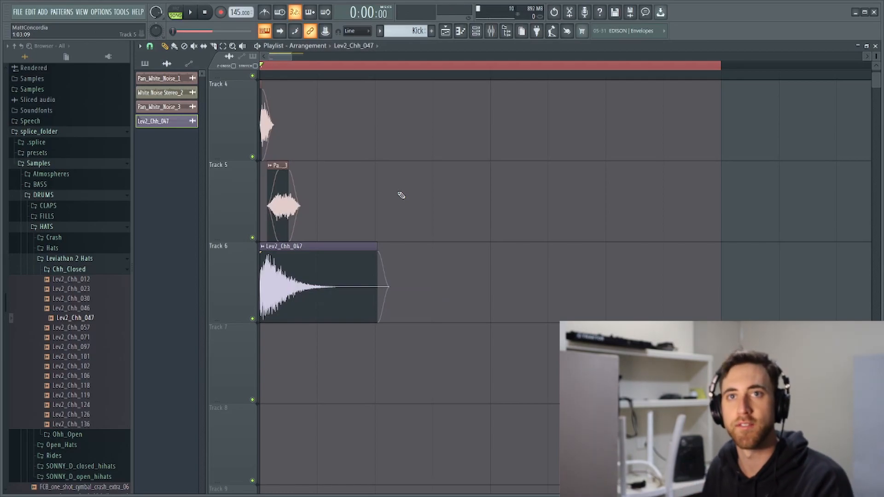
# High-pass Lev2_Chh_047 with band 1 of Fruity Parametric EQ 2, bringing the cutoff down from the treble range.
pyautogui.press('space')
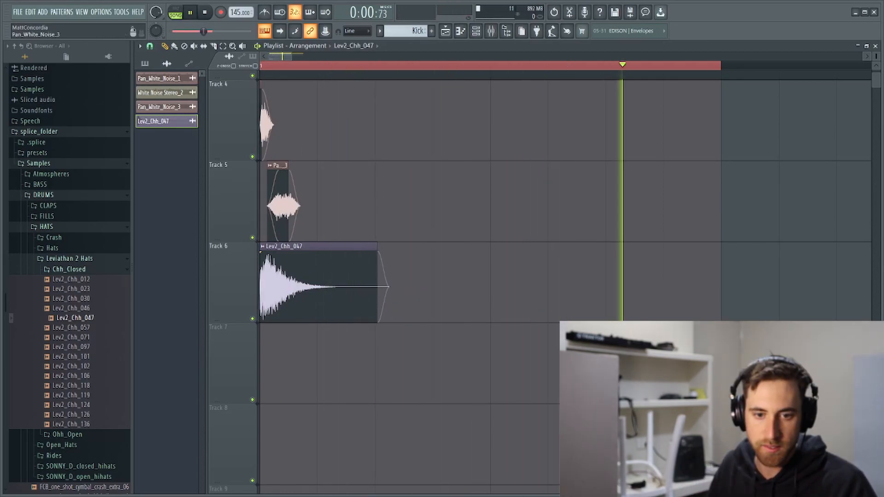
pyautogui.press('space')
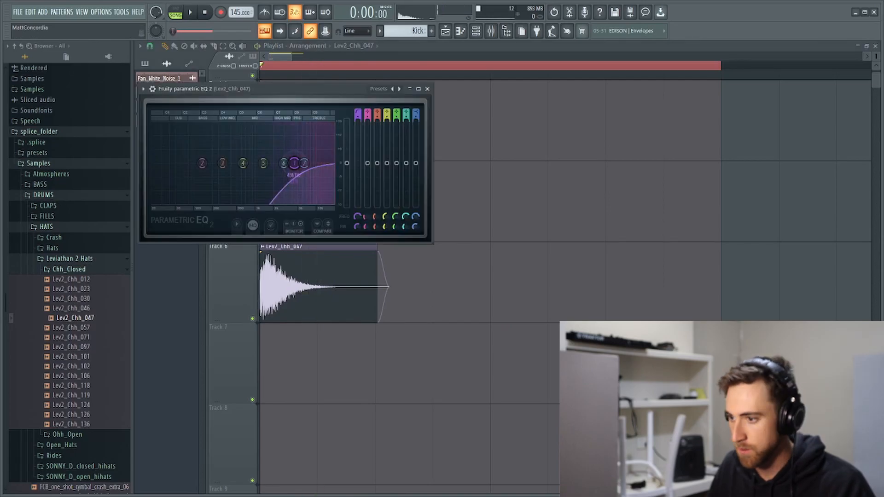
pyautogui.moveTo(296, 163)
pyautogui.mouseDown()
pyautogui.moveTo(305, 163)
pyautogui.moveTo(287, 163)
pyautogui.mouseUp()
pyautogui.press('space')
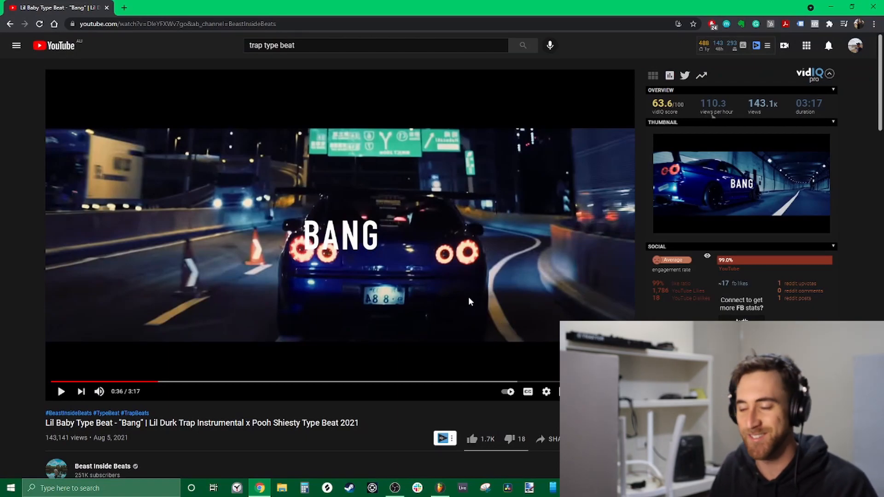
# Switch back to FL Studio and refine the hat's EQ with a low-mid high-pass, slight band 4 boost and band 7 shelf of -2.6 dB at 3061 Hz.
pyautogui.click(446, 488)
pyautogui.press('space')
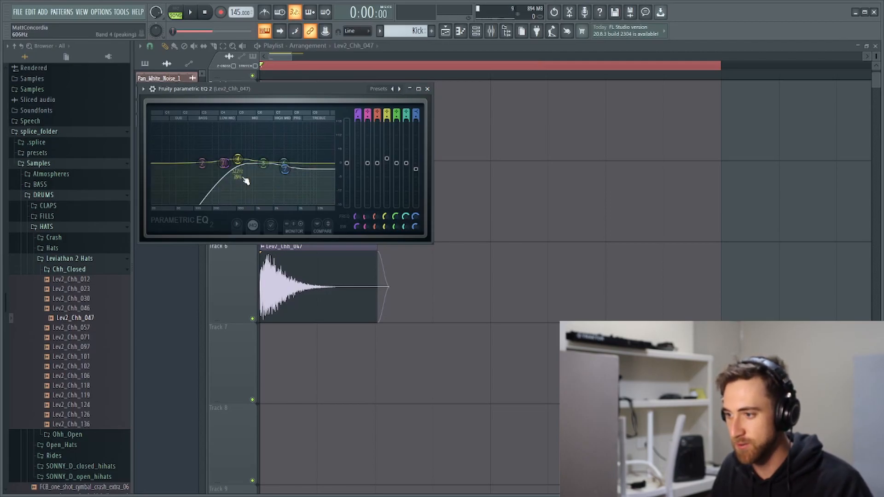
pyautogui.press('space')
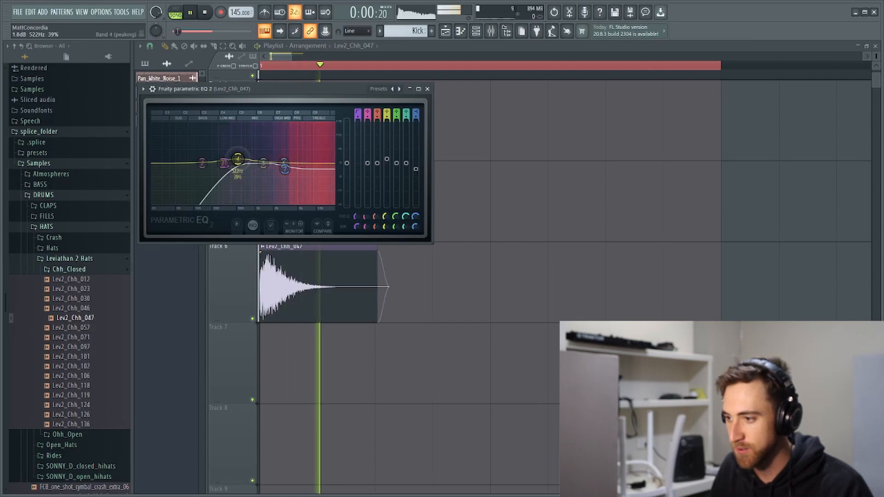
pyautogui.moveTo(225, 163)
pyautogui.mouseDown()
pyautogui.moveTo(295, 164)
pyautogui.moveTo(233, 163)
pyautogui.mouseUp()
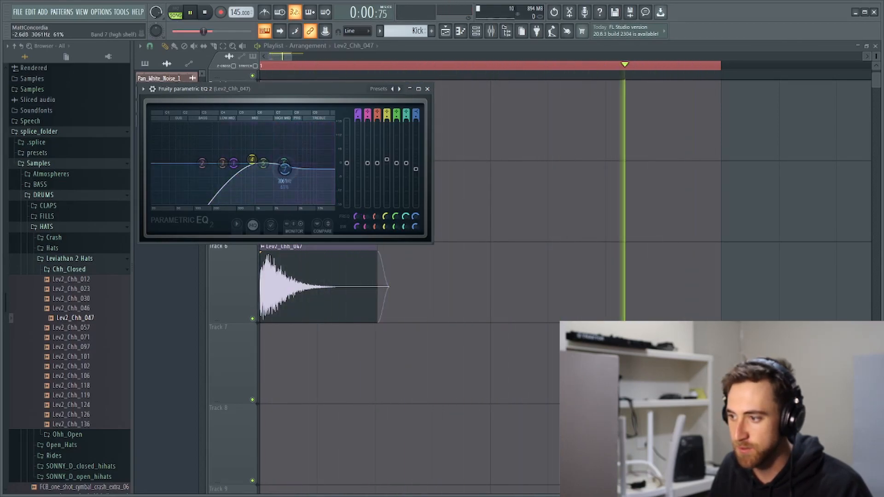
# Lower the hat EQ's band 7 high shelf slightly around 3030 Hz and audition the result.
pyautogui.moveTo(285, 169); pyautogui.dragTo(285, 170)
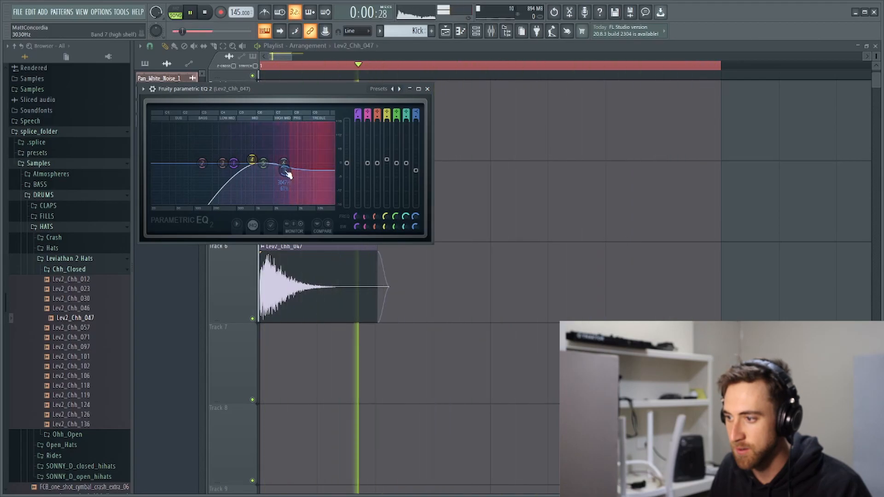
pyautogui.press('space')
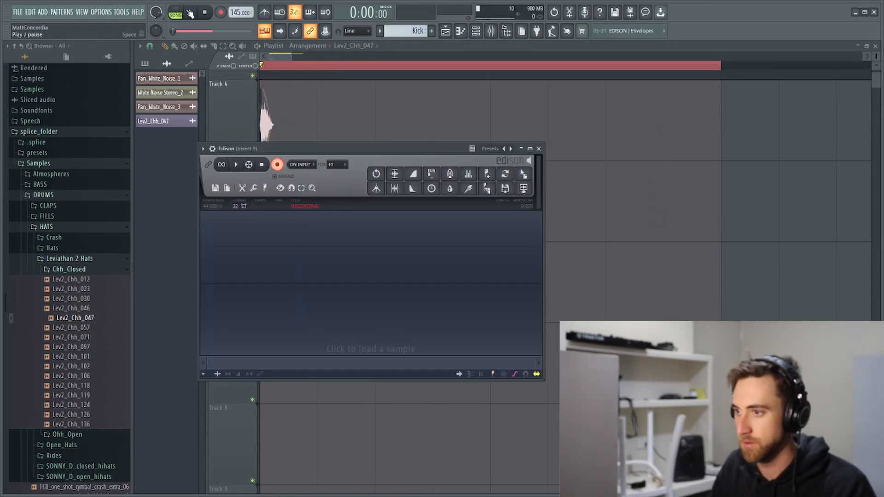
# Record the layered kick into Edison on Insert 9 and trim the silence before its attack.
pyautogui.click(190, 12)
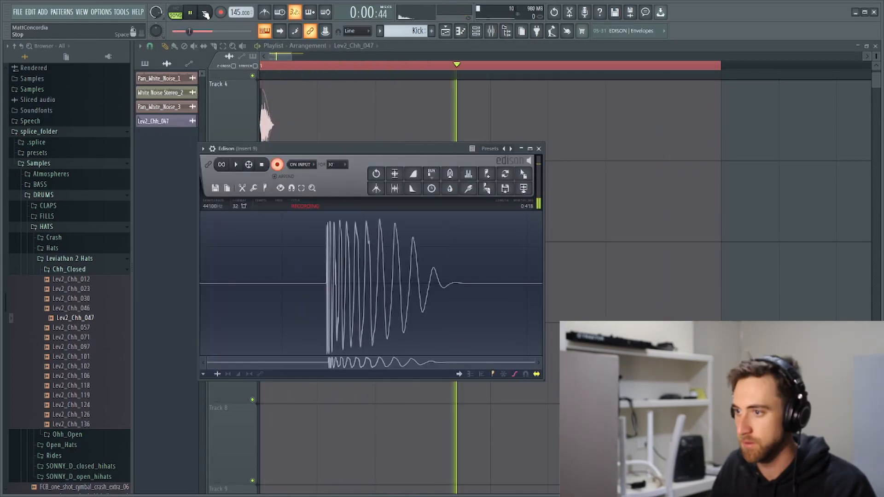
pyautogui.click(204, 12)
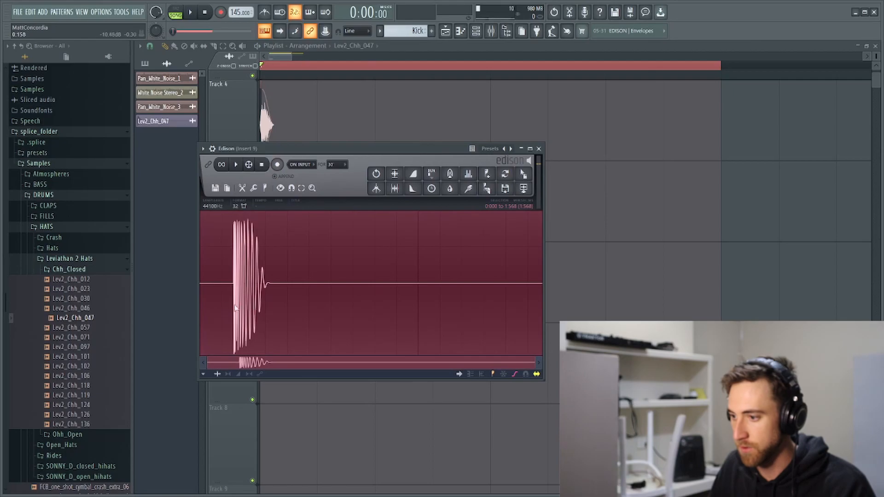
pyautogui.click(226, 301)
pyautogui.moveTo(226, 301); pyautogui.dragTo(233, 302)
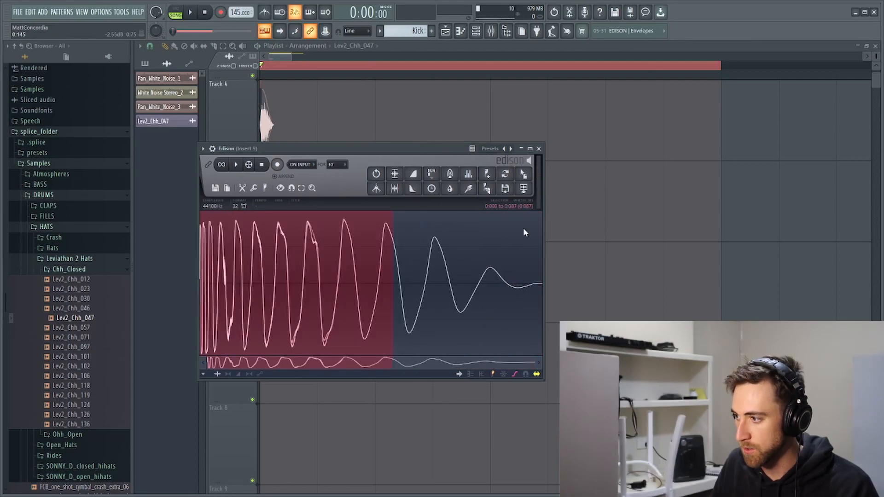
# Raise MSaturator's input gain on Insert 9 to about 5 dB while auditioning the layered kick.
pyautogui.press('space')
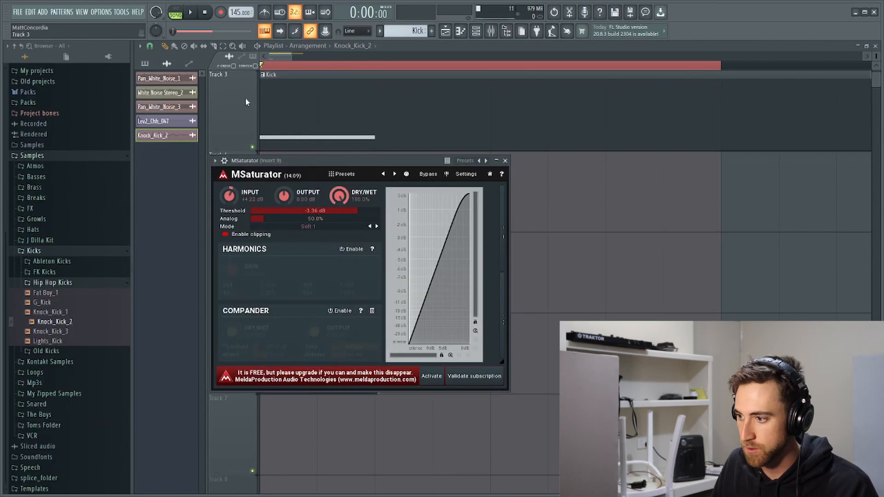
pyautogui.moveTo(229, 203); pyautogui.dragTo(229, 193)
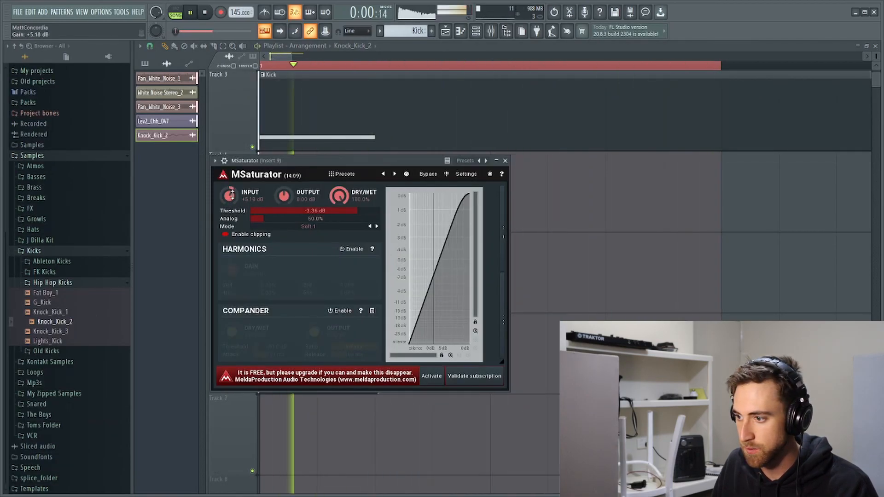
pyautogui.press('space')
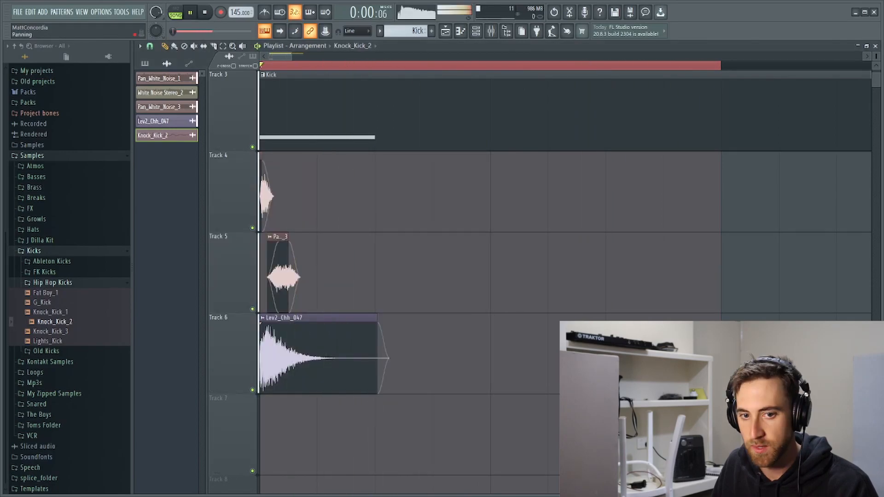
pyautogui.press('space')
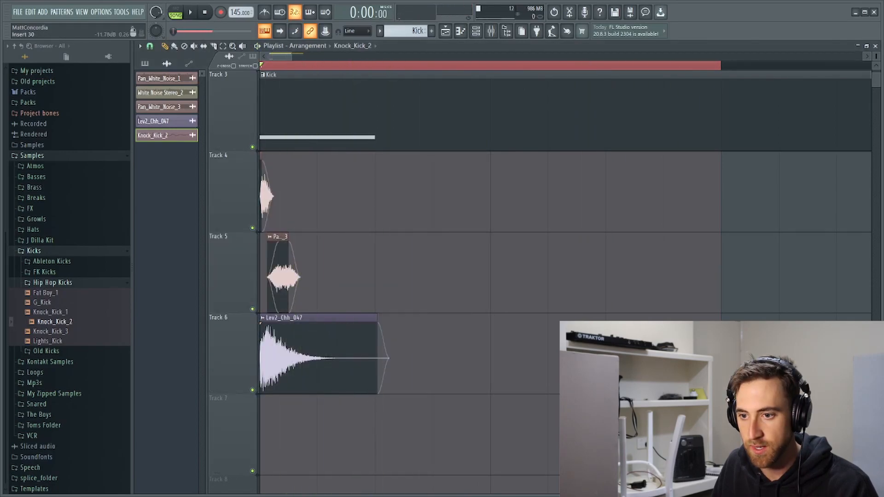
# Deepen the band 1 low-shelf cut around 334 Hz on Insert 9's Fruity Parametric EQ 2 while auditioning the kick.
pyautogui.press('space')
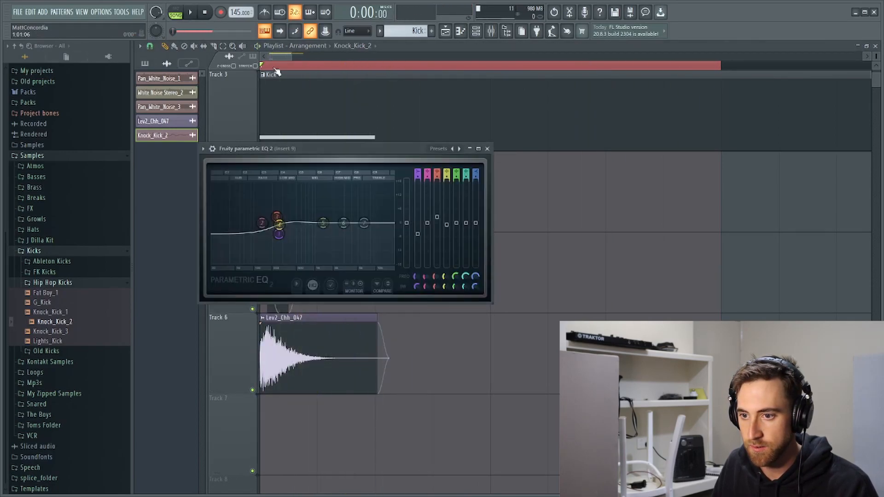
pyautogui.press('space')
pyautogui.moveTo(279, 234); pyautogui.dragTo(279, 238)
pyautogui.press('space')
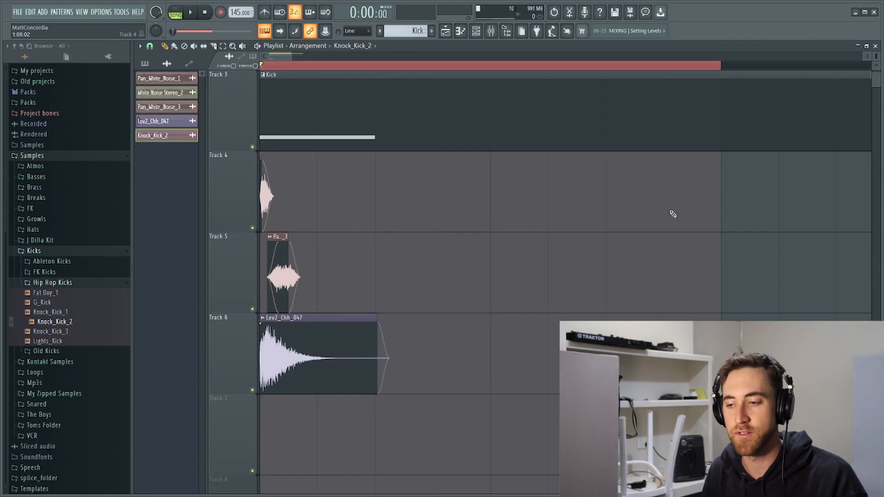
pyautogui.press('space')
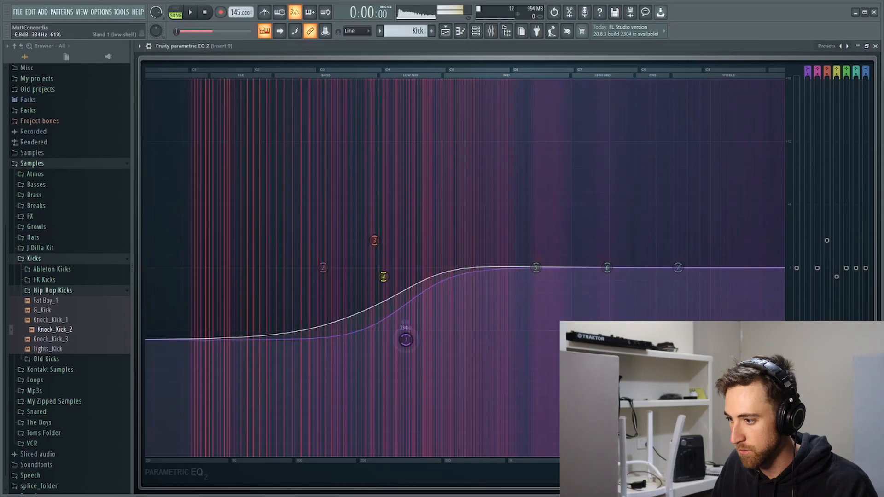
pyautogui.moveTo(406, 340); pyautogui.dragTo(410, 380)
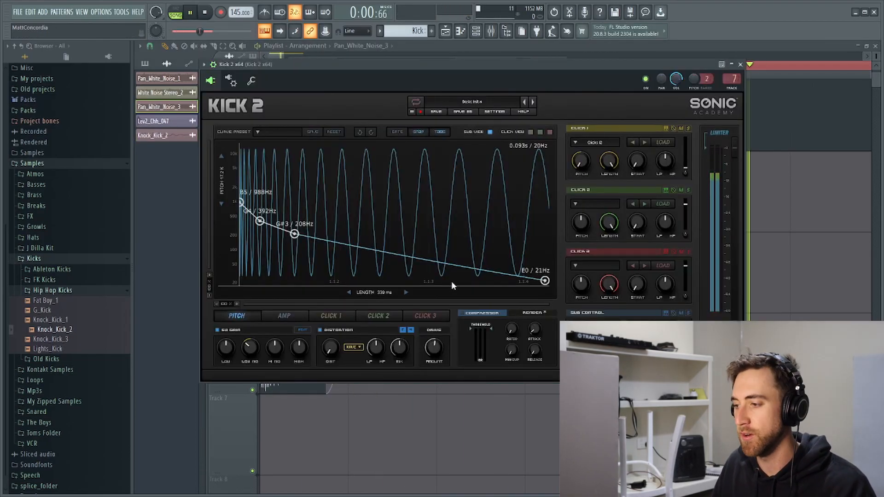
# Reshape the final segment of the Kick 2 pitch curve and adjust the kick's length while auditioning.
pyautogui.moveTo(371, 261); pyautogui.dragTo(391, 256)
pyautogui.press('space')
pyautogui.press('space')
pyautogui.moveTo(389, 292); pyautogui.dragTo(390, 279)
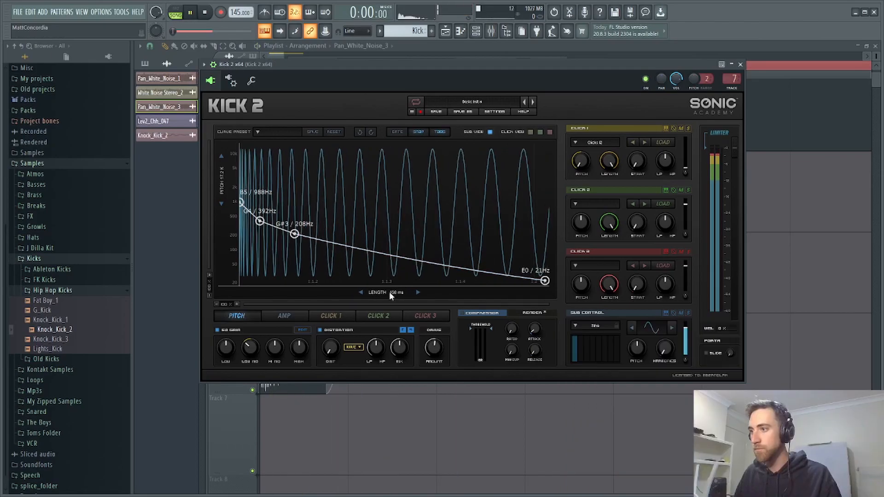
pyautogui.moveTo(390, 293); pyautogui.dragTo(398, 299)
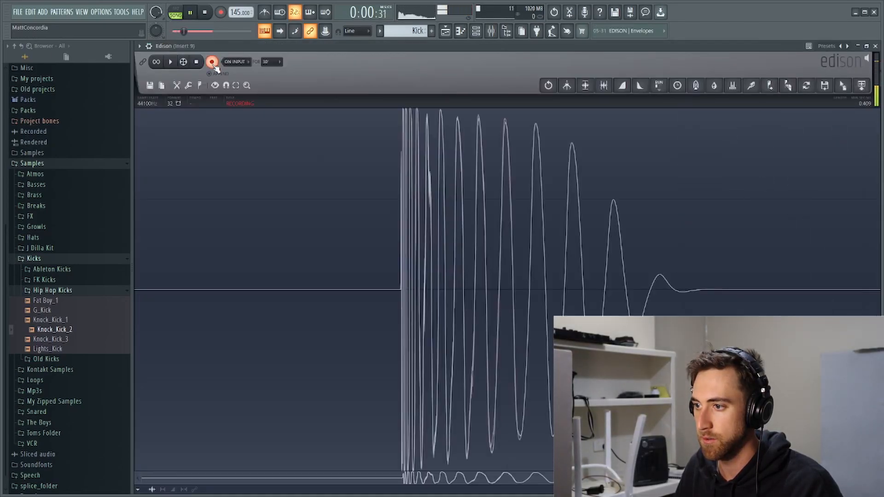
# Stop Edison's new recording of the kick on Insert 9 and trim the silence around it.
pyautogui.click(213, 64)
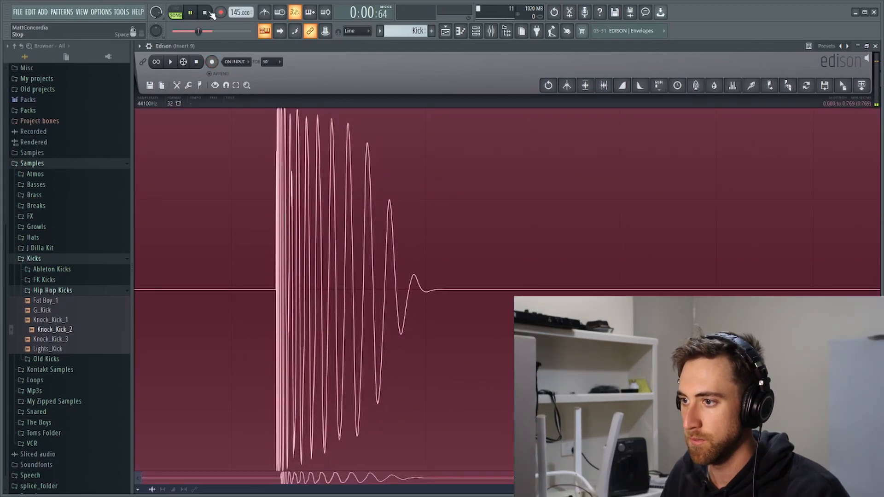
pyautogui.click(599, 88)
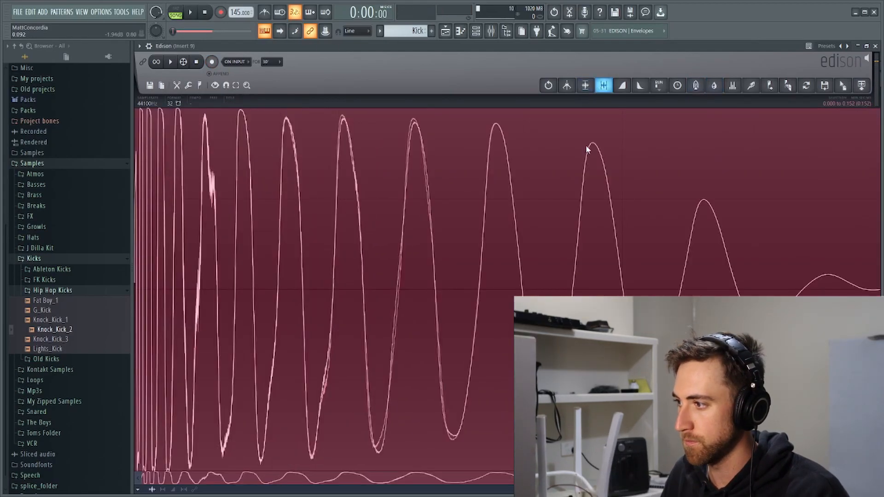